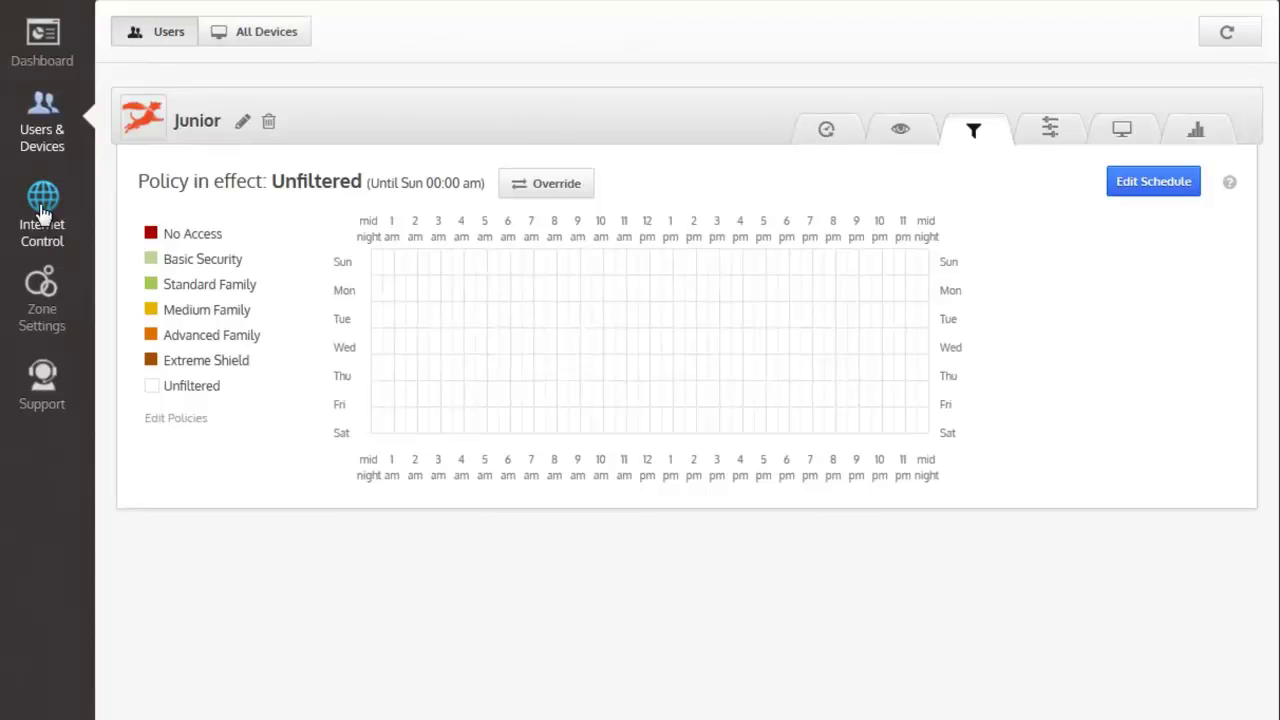
Step: Open Content Filtering Settings and inspect the Security and Privacy > Malicious subcategories
{"action": "left_click", "coordinate": [43, 213]}
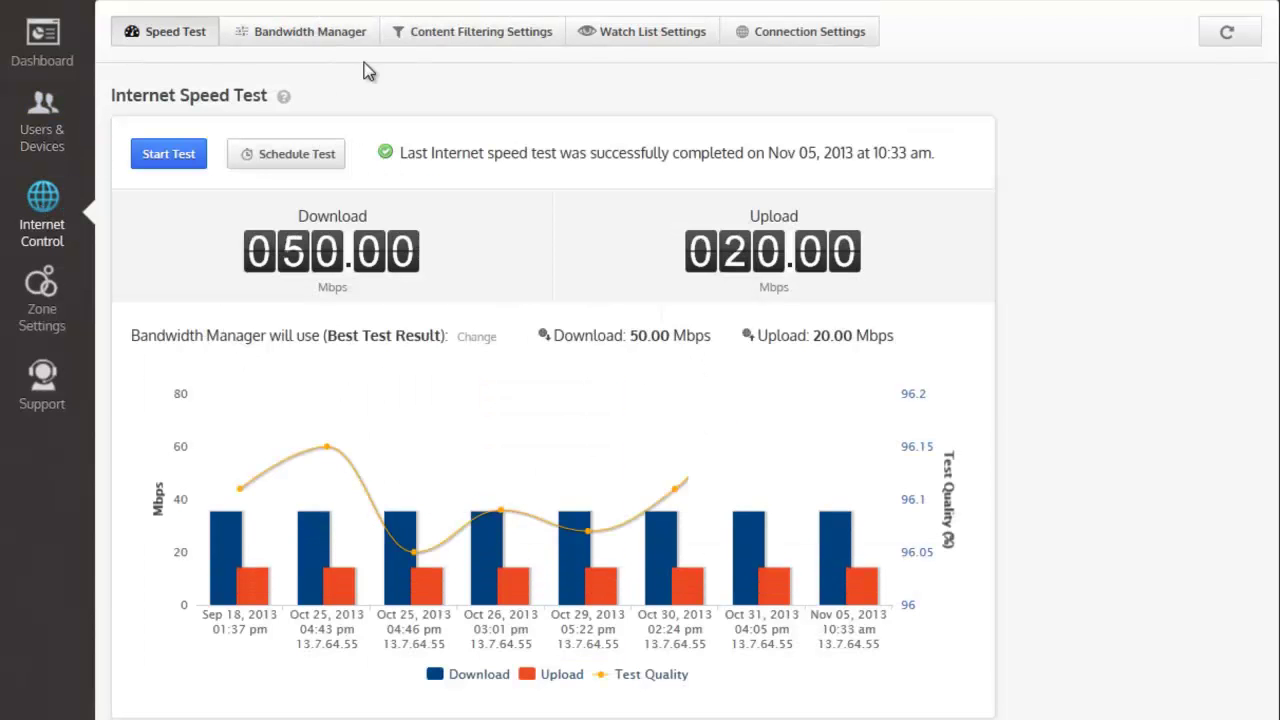
{"action": "left_click", "coordinate": [481, 36]}
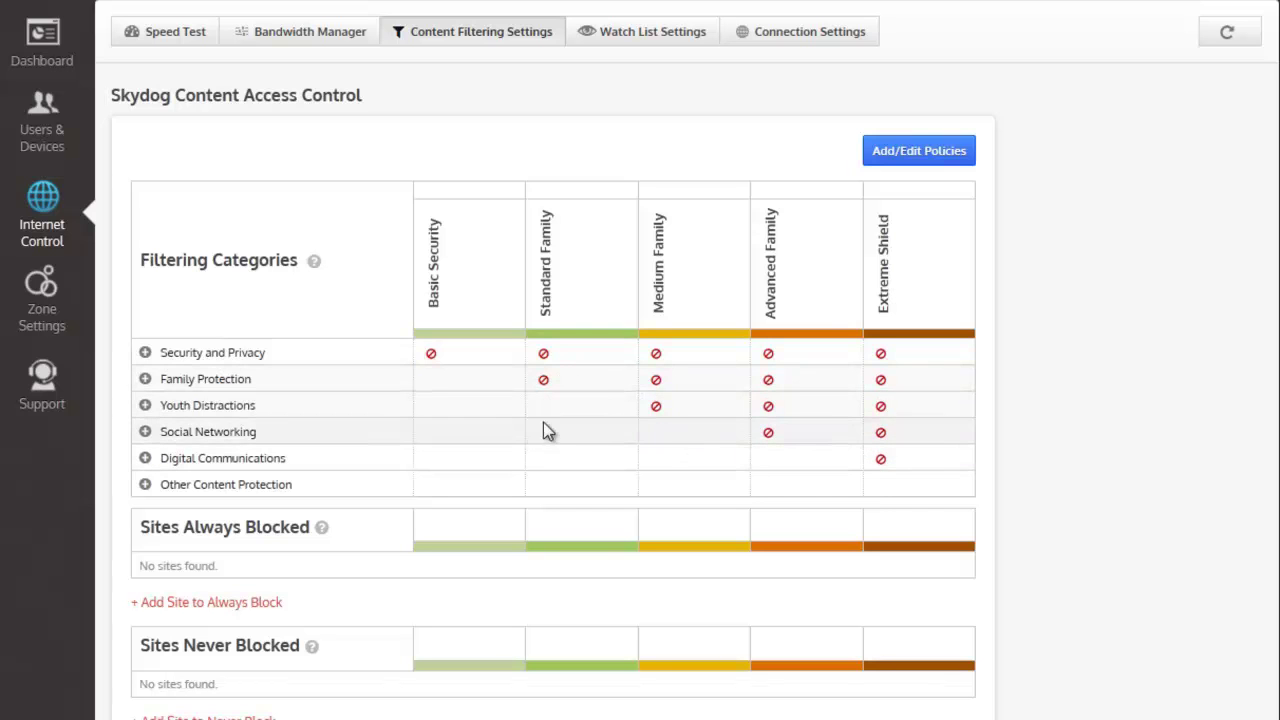
{"action": "left_click", "coordinate": [146, 354]}
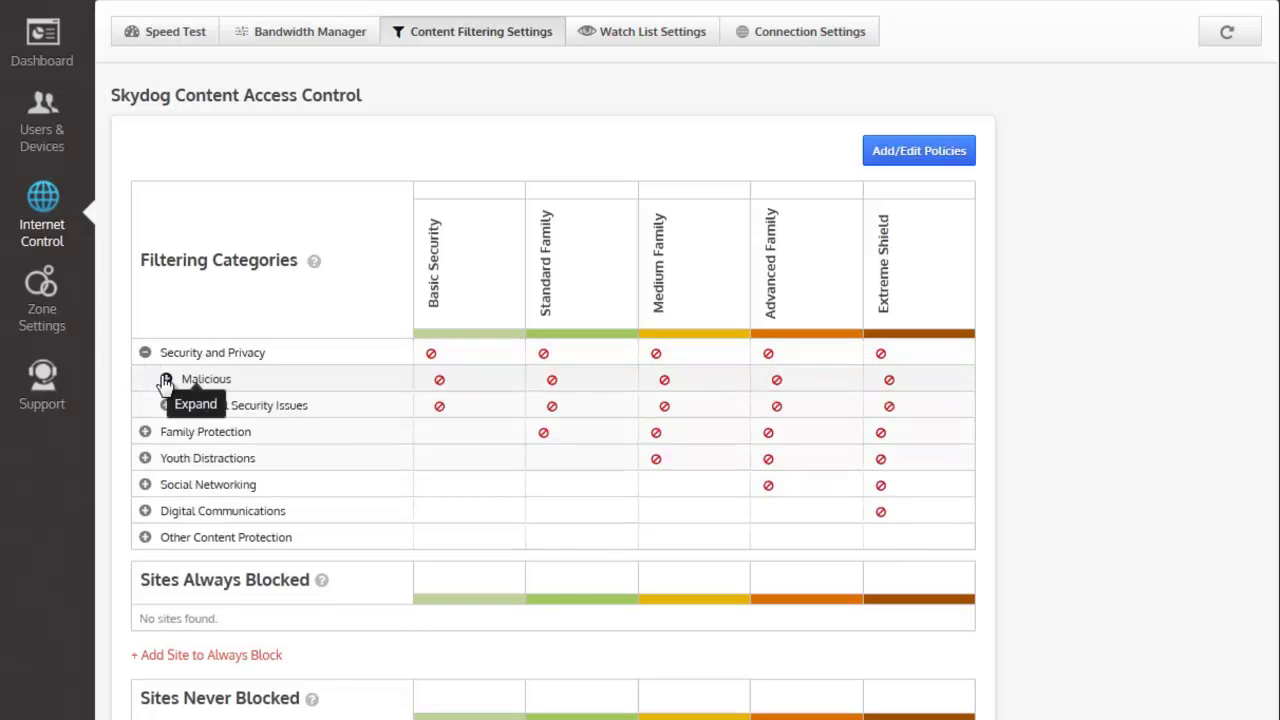
{"action": "left_click", "coordinate": [165, 379]}
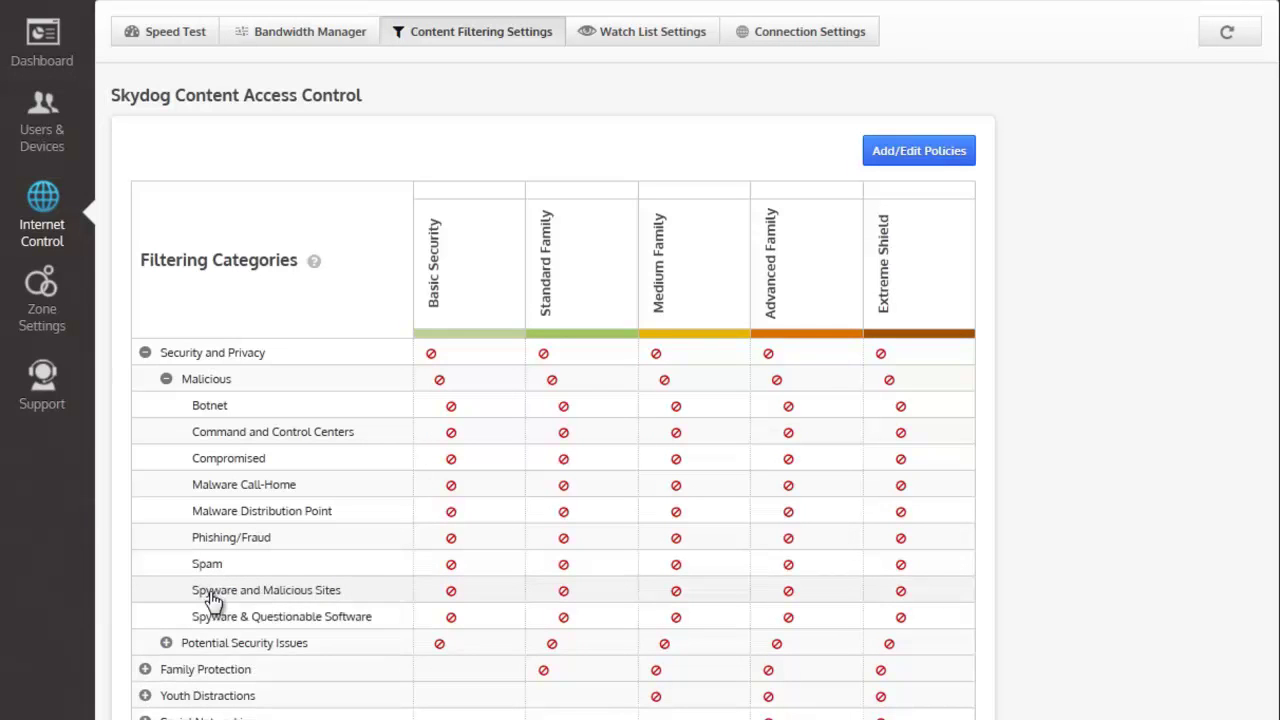
{"action": "mouse_move", "coordinate": [266, 590]}
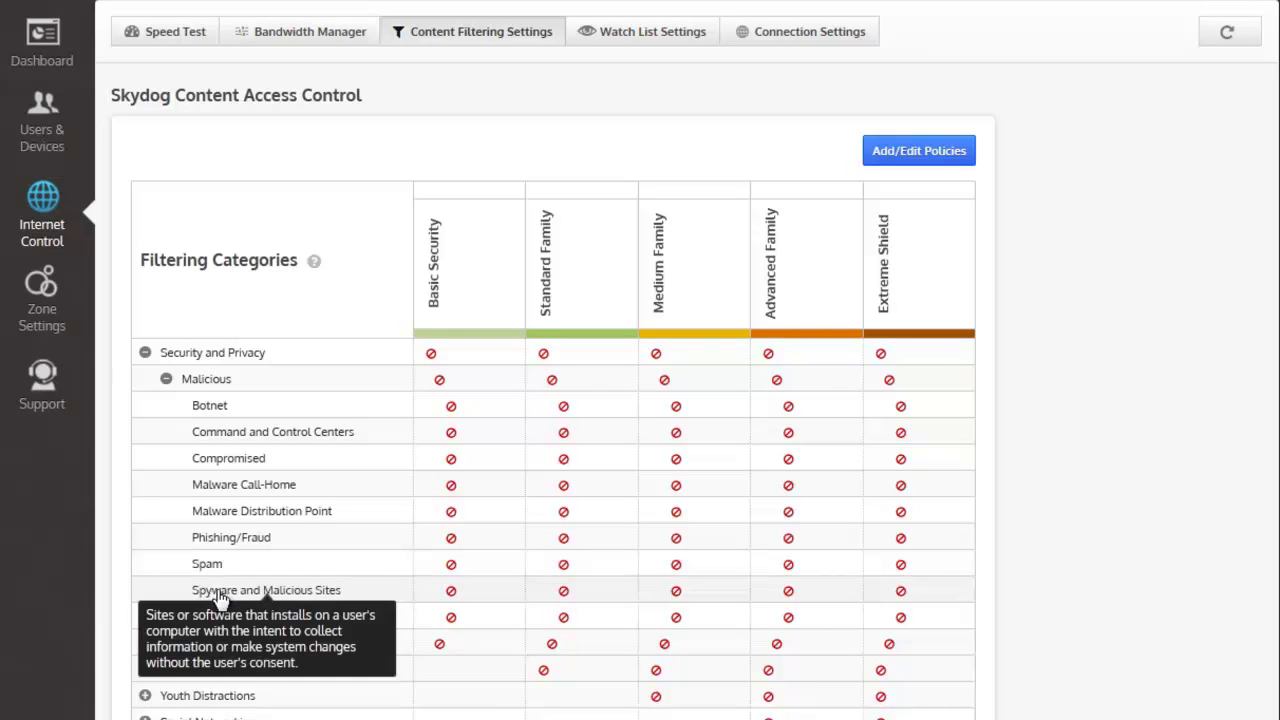
{"action": "left_click", "coordinate": [145, 352]}
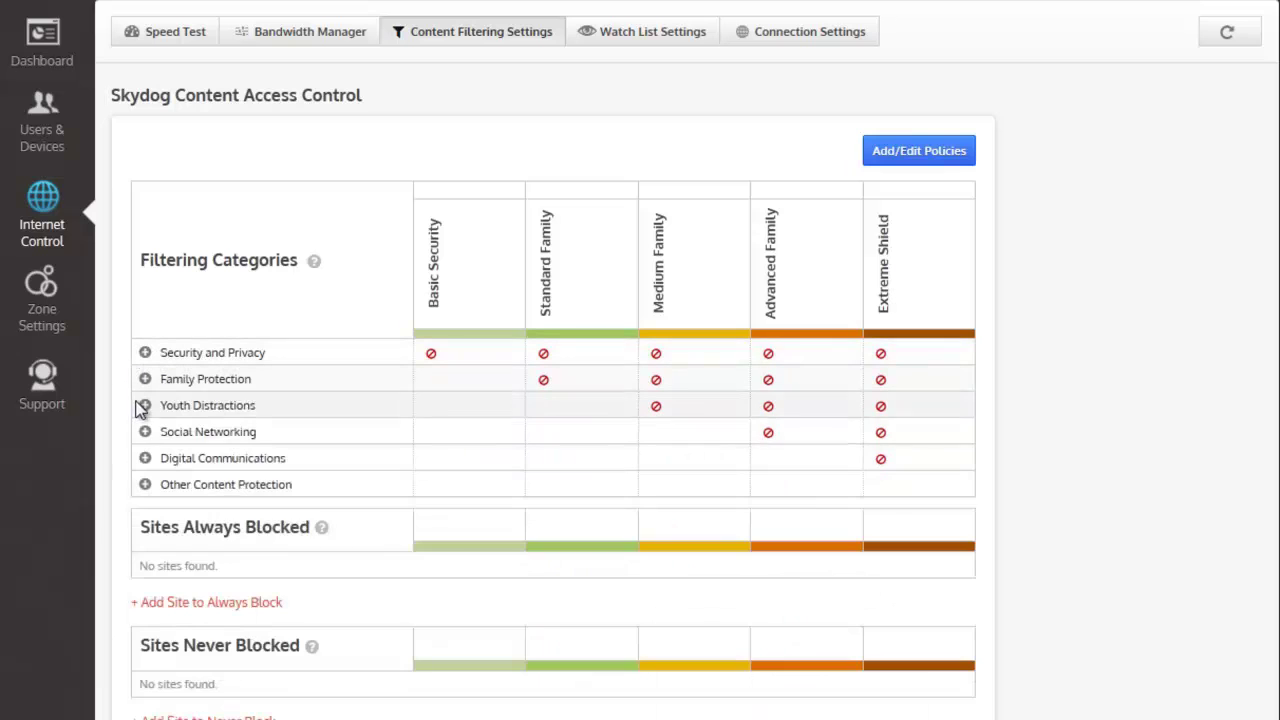
Step: Expand and inspect the Social Networking category's subcategories, then collapse it
{"action": "left_click", "coordinate": [145, 431]}
{"action": "mouse_move", "coordinate": [166, 485]}
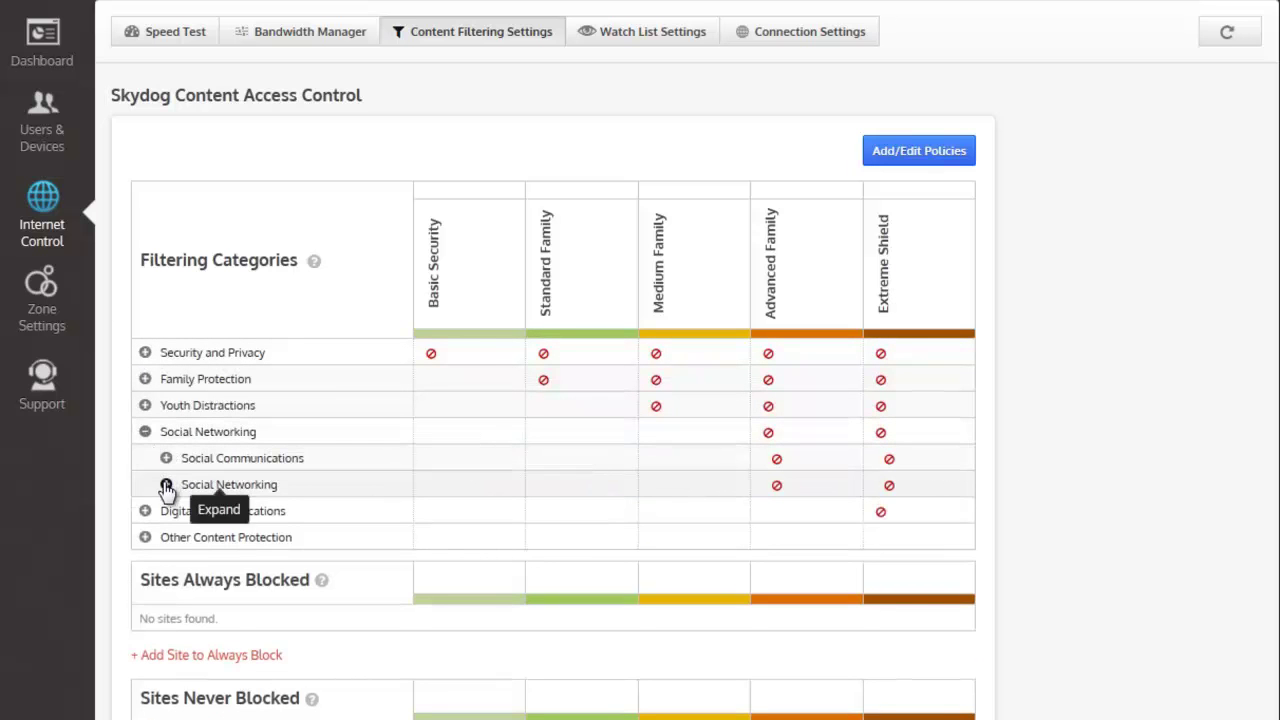
{"action": "left_click", "coordinate": [166, 485]}
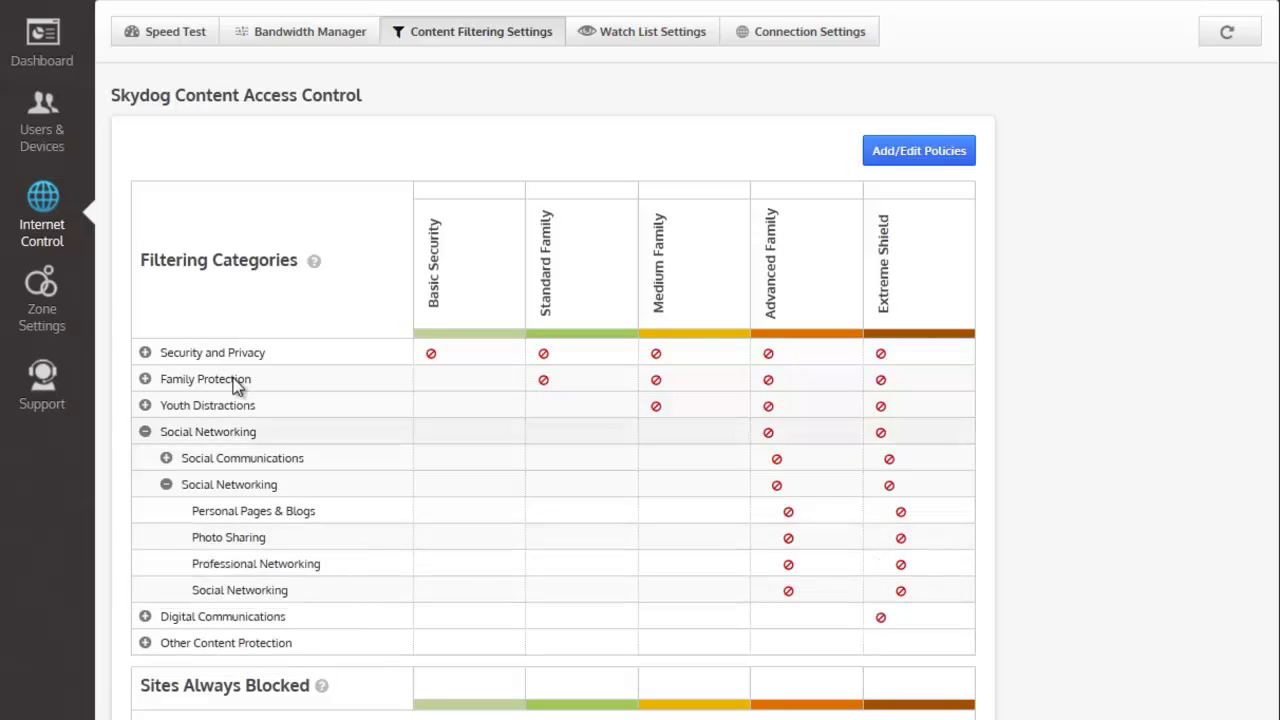
{"action": "left_click", "coordinate": [145, 432]}
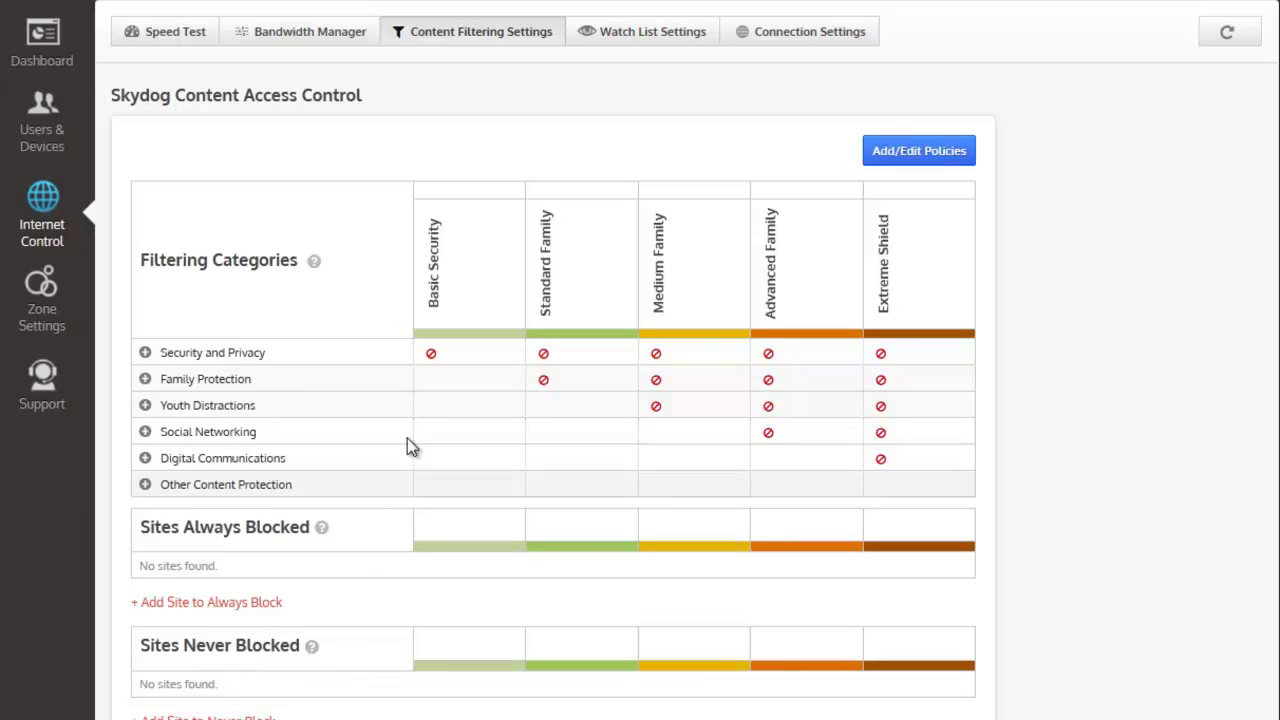
Step: Add a policy named 'School nights' starting from Medium Family
{"action": "left_click", "coordinate": [888, 157]}
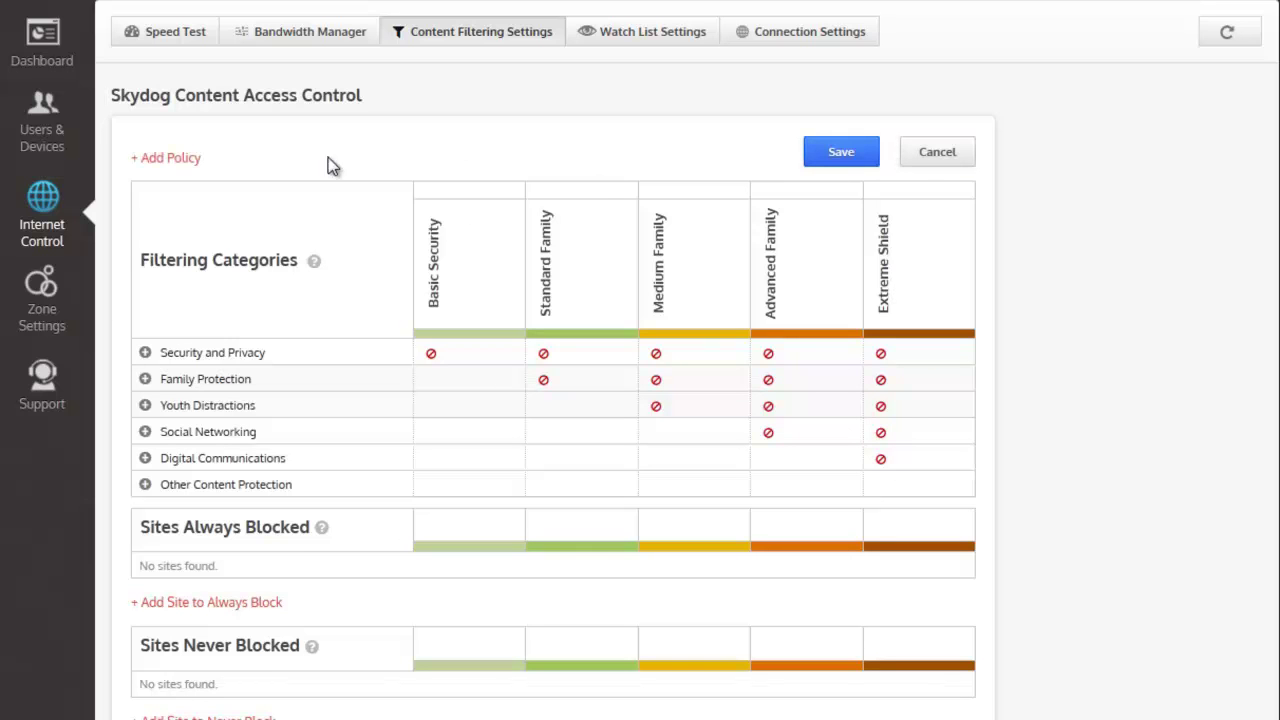
{"action": "left_click", "coordinate": [162, 162]}
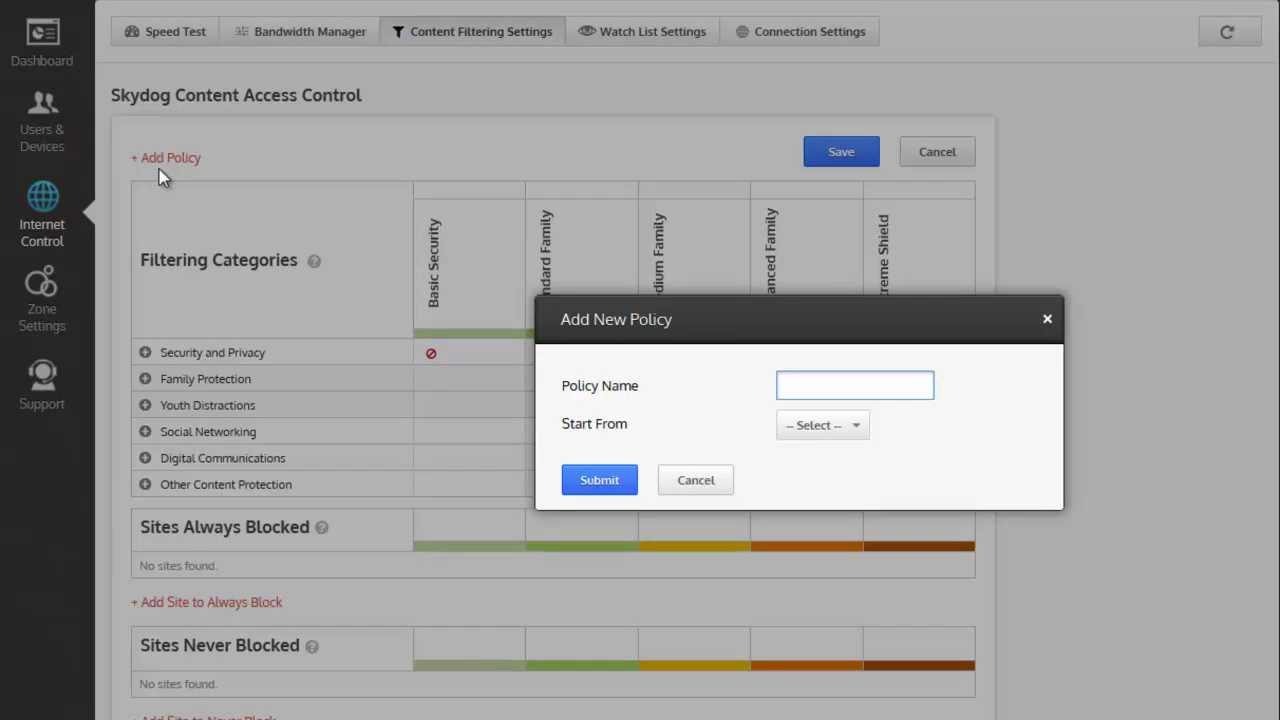
{"action": "type", "text": "School "}
{"action": "type", "text": "nights"}
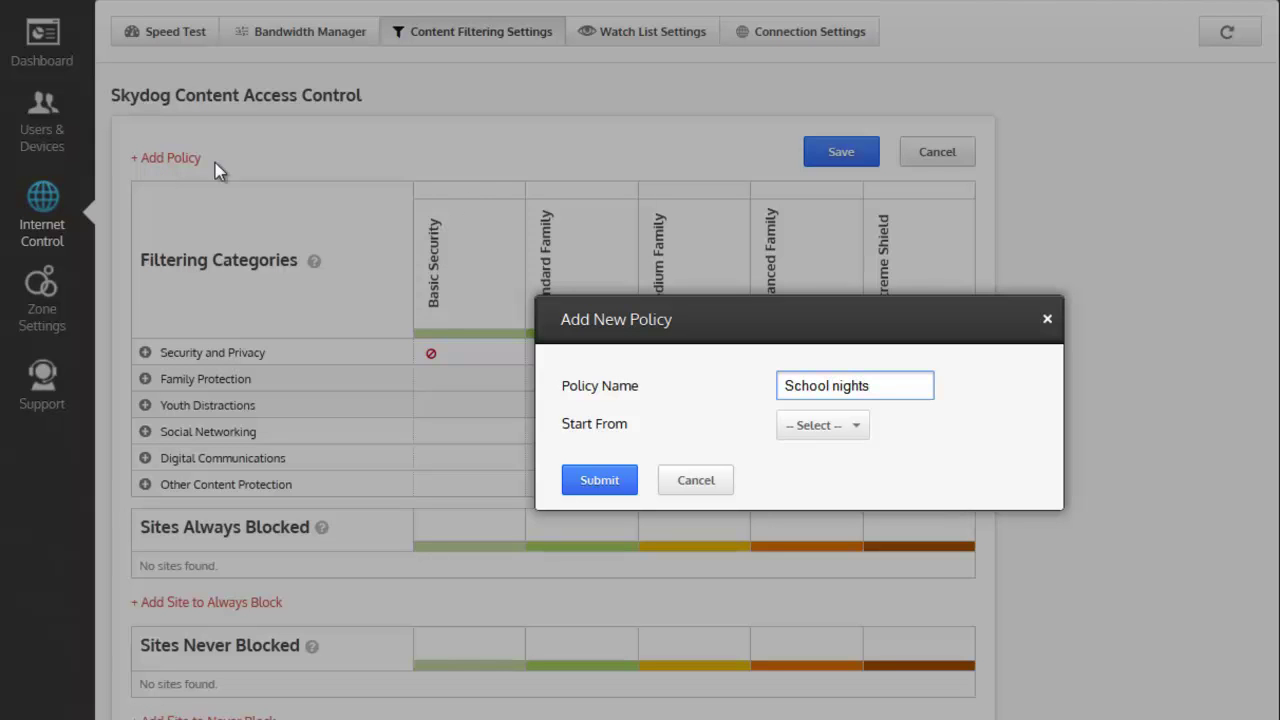
{"action": "left_click", "coordinate": [836, 432]}
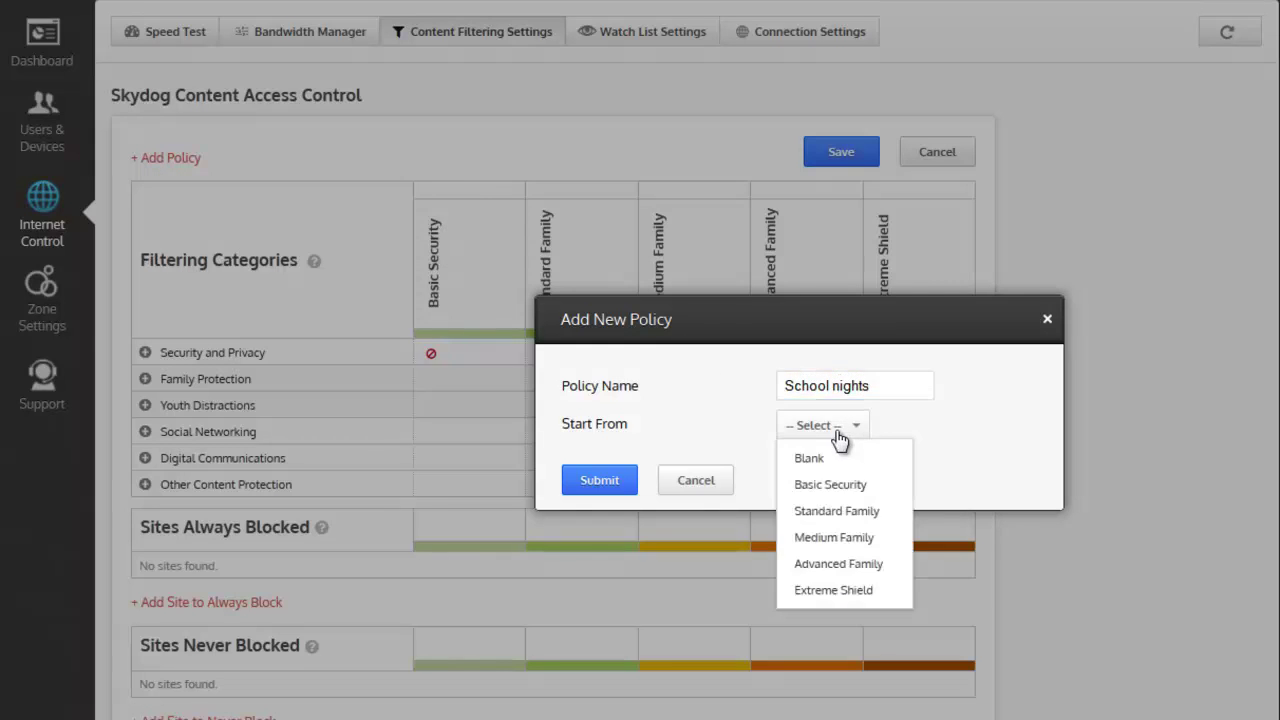
{"action": "left_click", "coordinate": [868, 538]}
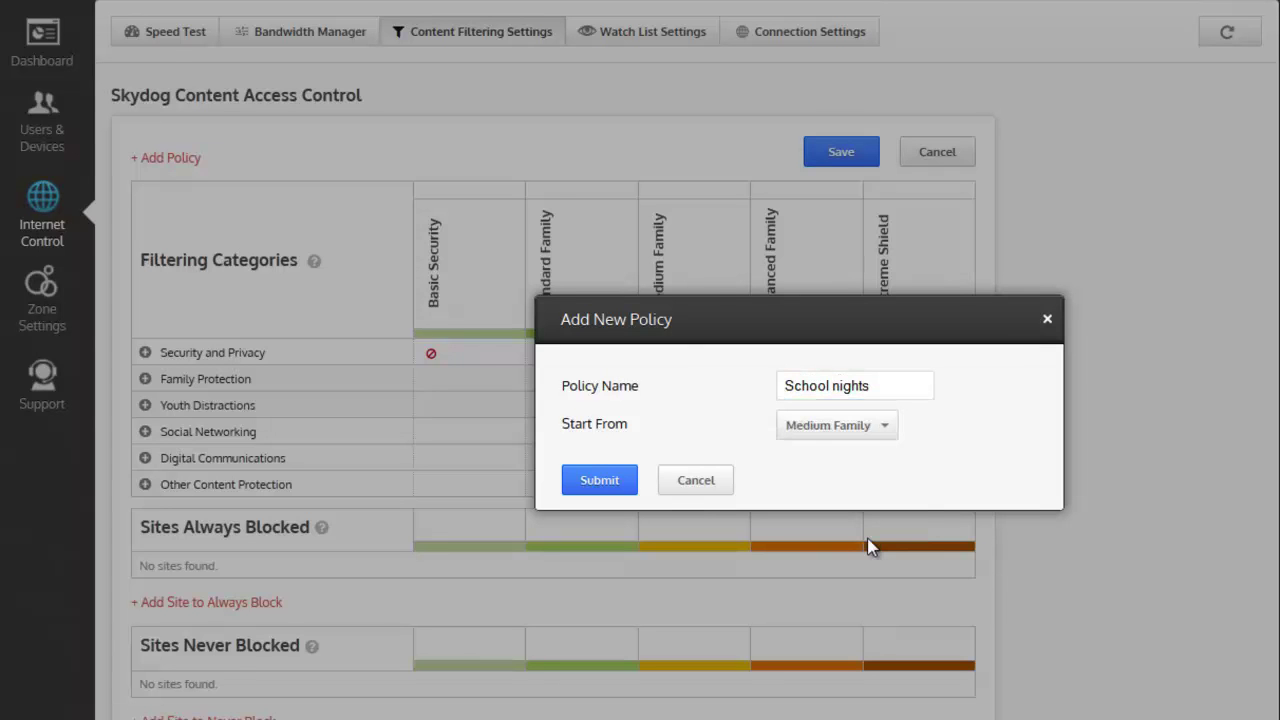
{"action": "left_click", "coordinate": [600, 480]}
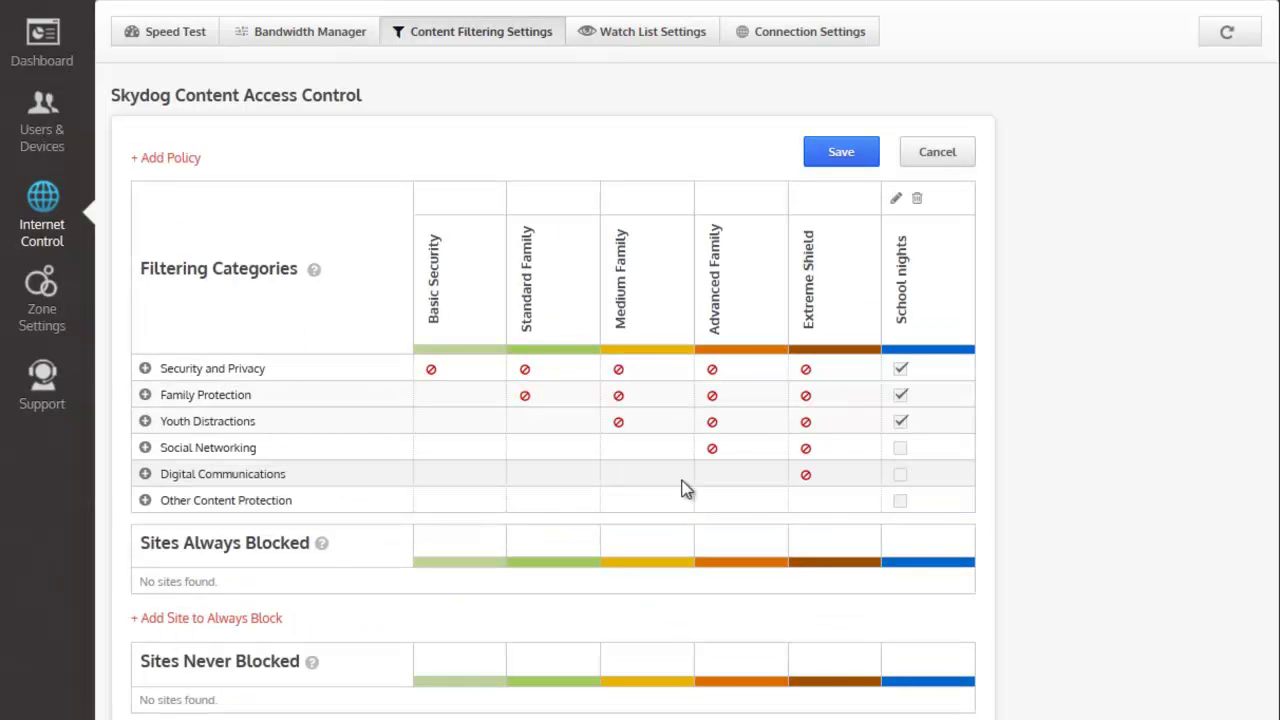
{"action": "left_click", "coordinate": [225, 622]}
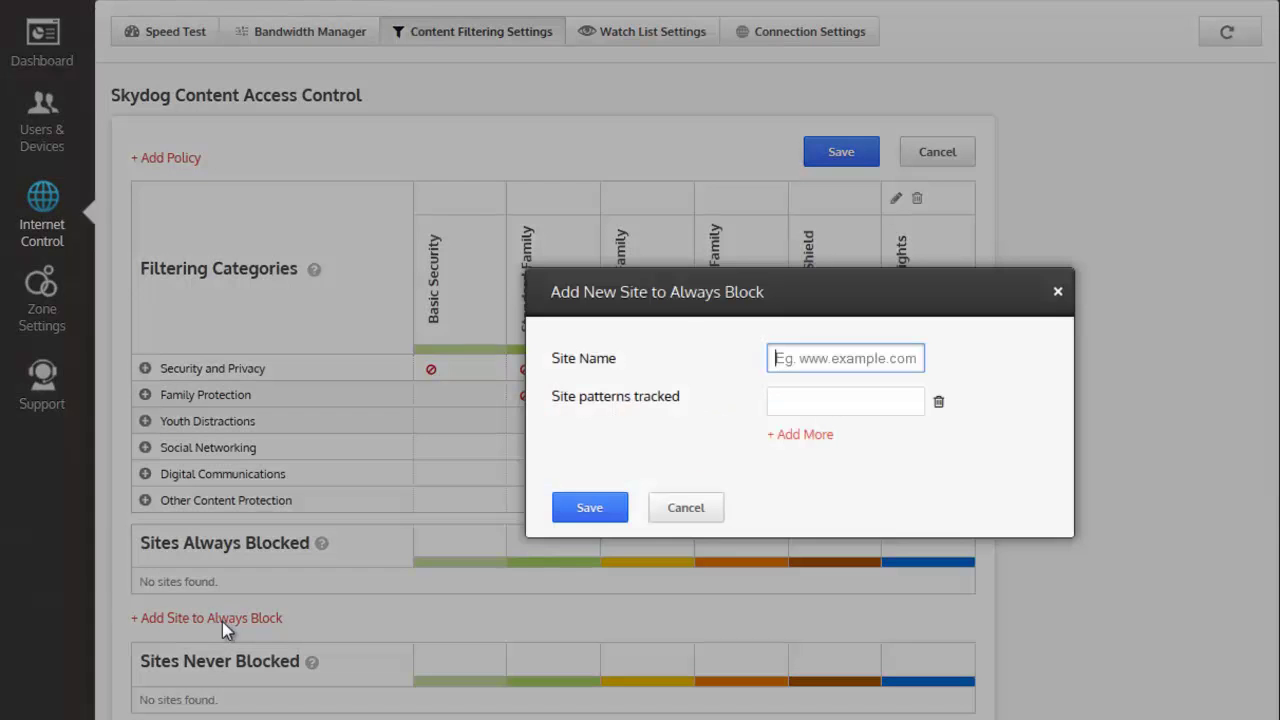
{"action": "type", "text": "www."}
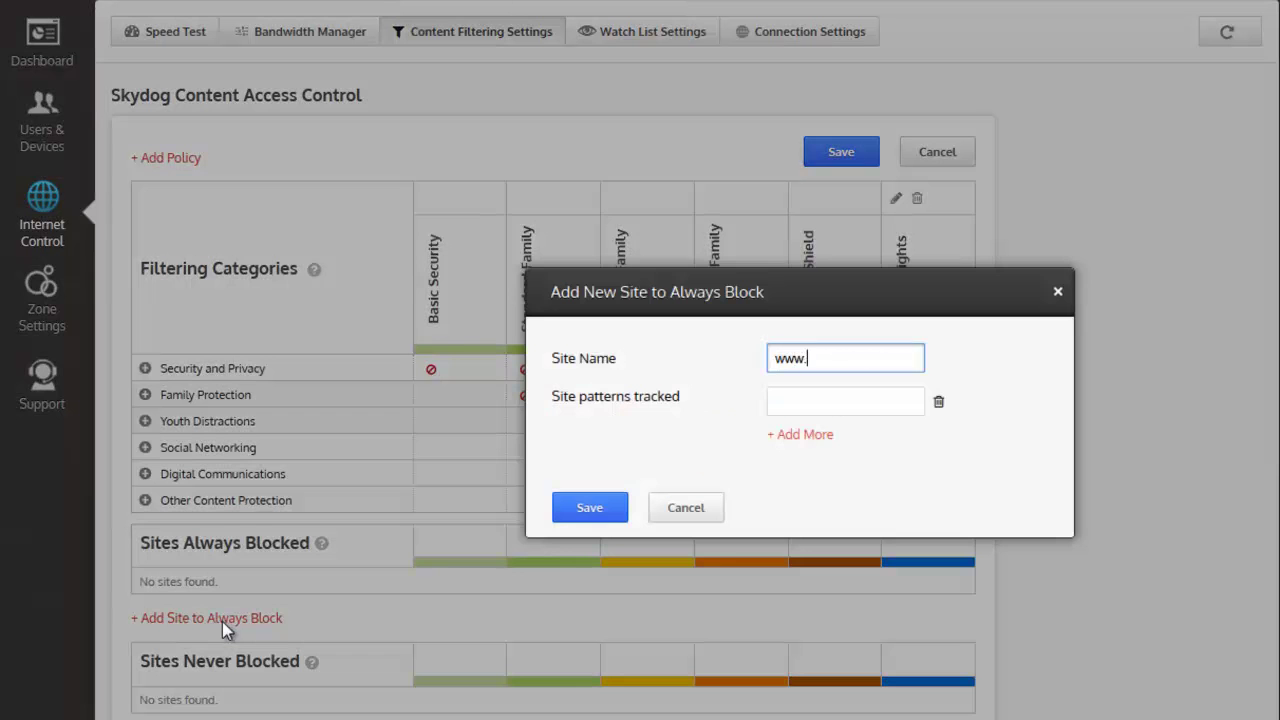
{"action": "type", "text": "minecraft.com"}
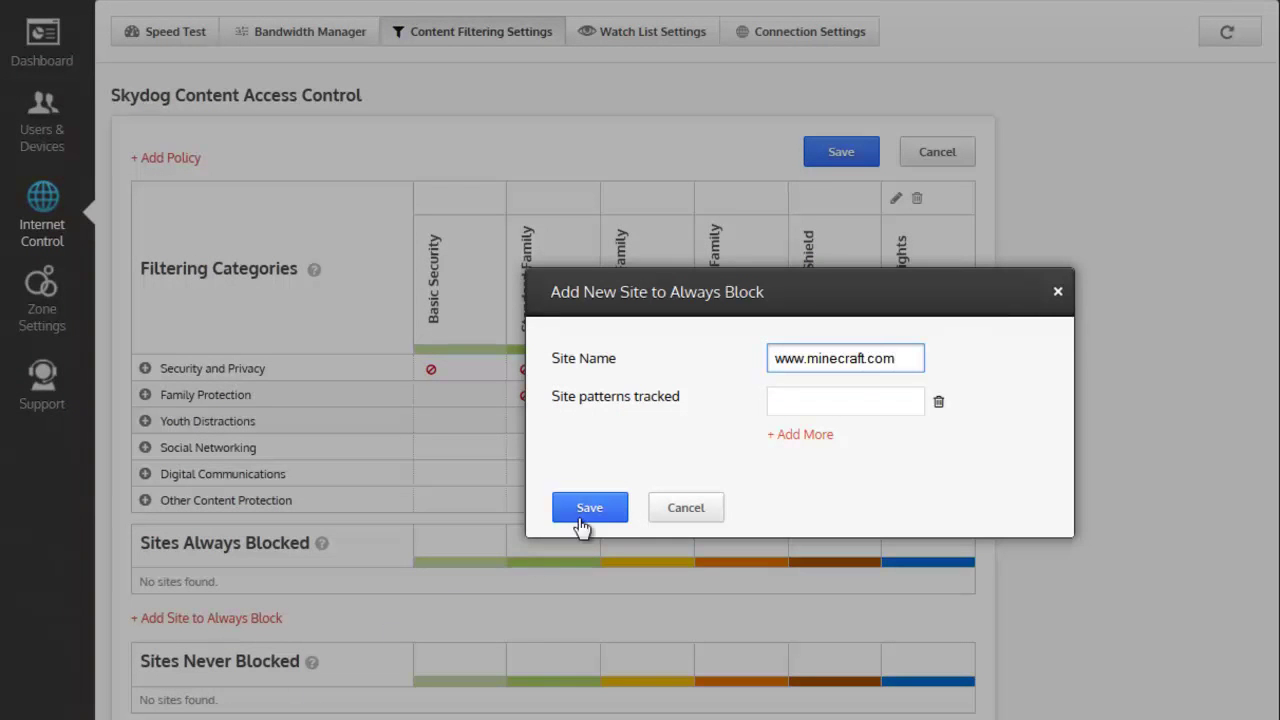
{"action": "left_click", "coordinate": [588, 510]}
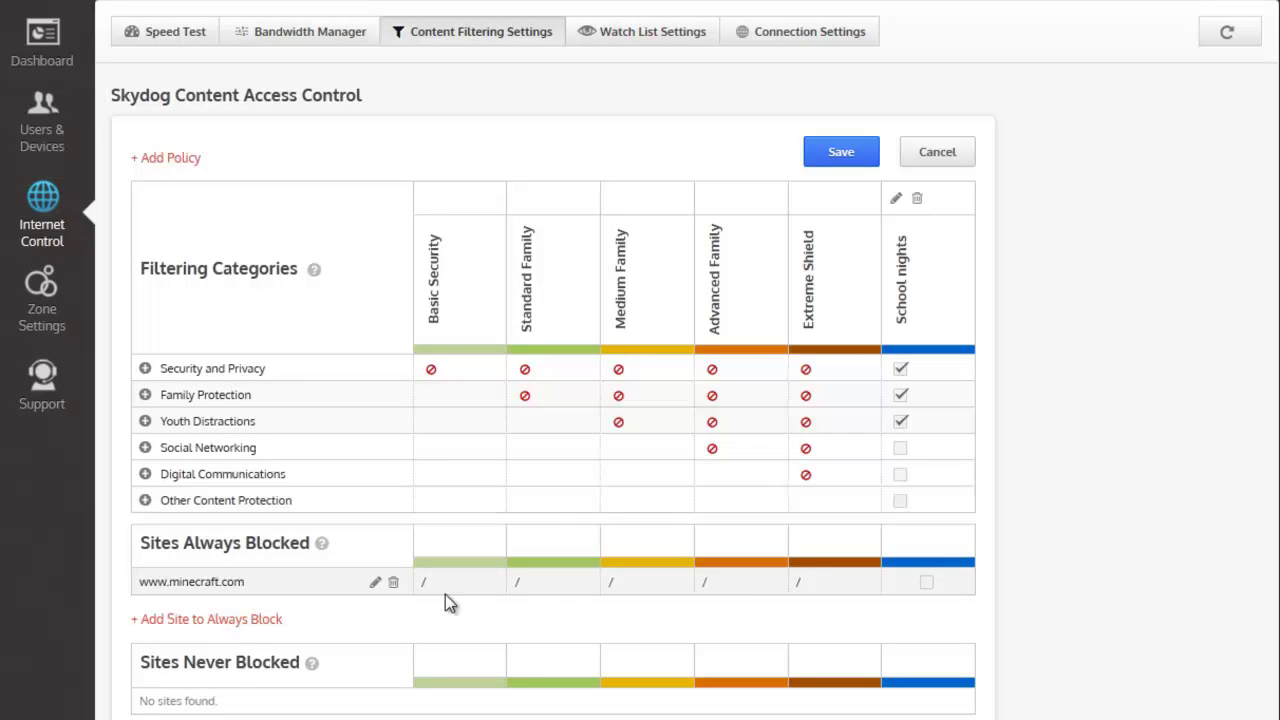
{"action": "left_click", "coordinate": [927, 583]}
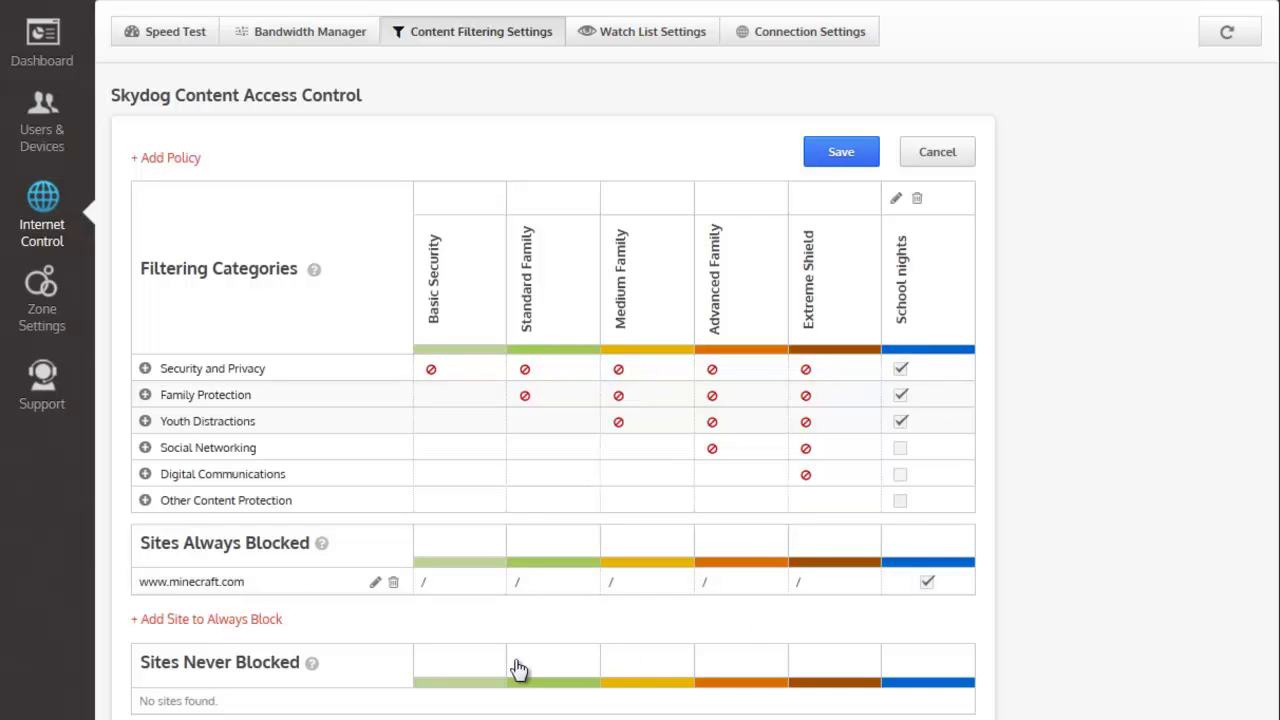
{"action": "left_click", "coordinate": [190, 716]}
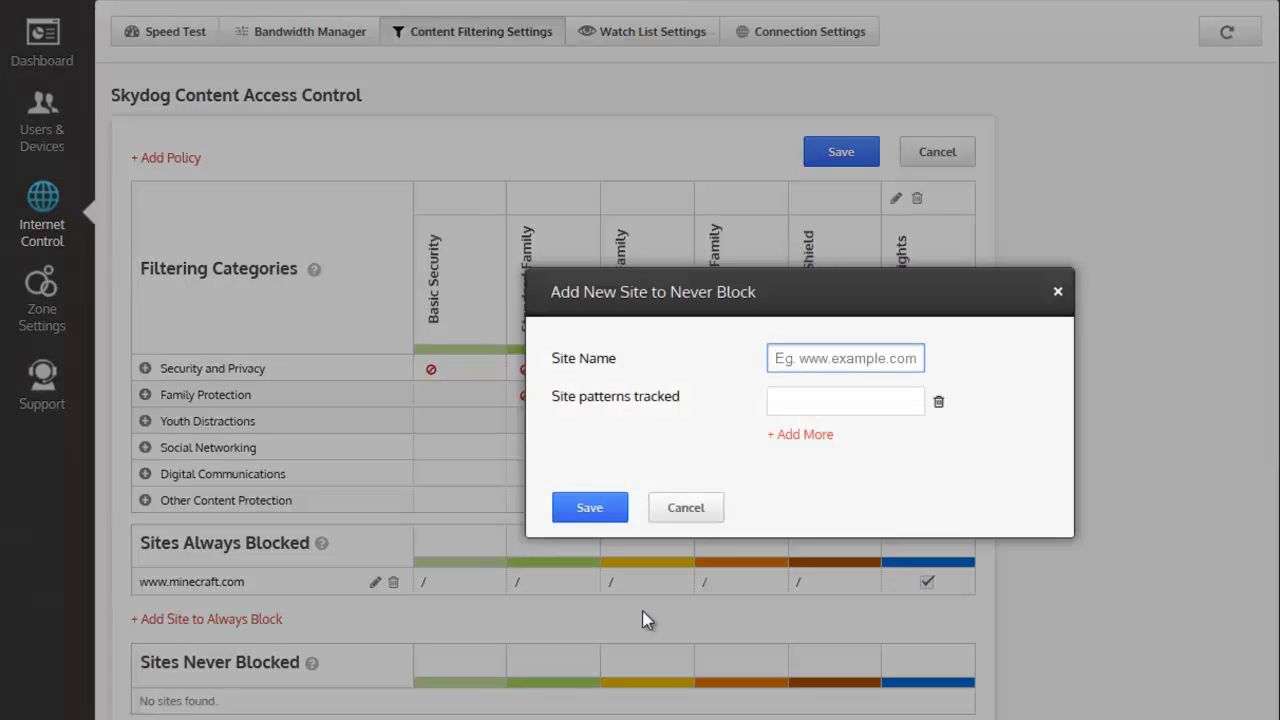
{"action": "type", "text": "www.wikipedia.org"}
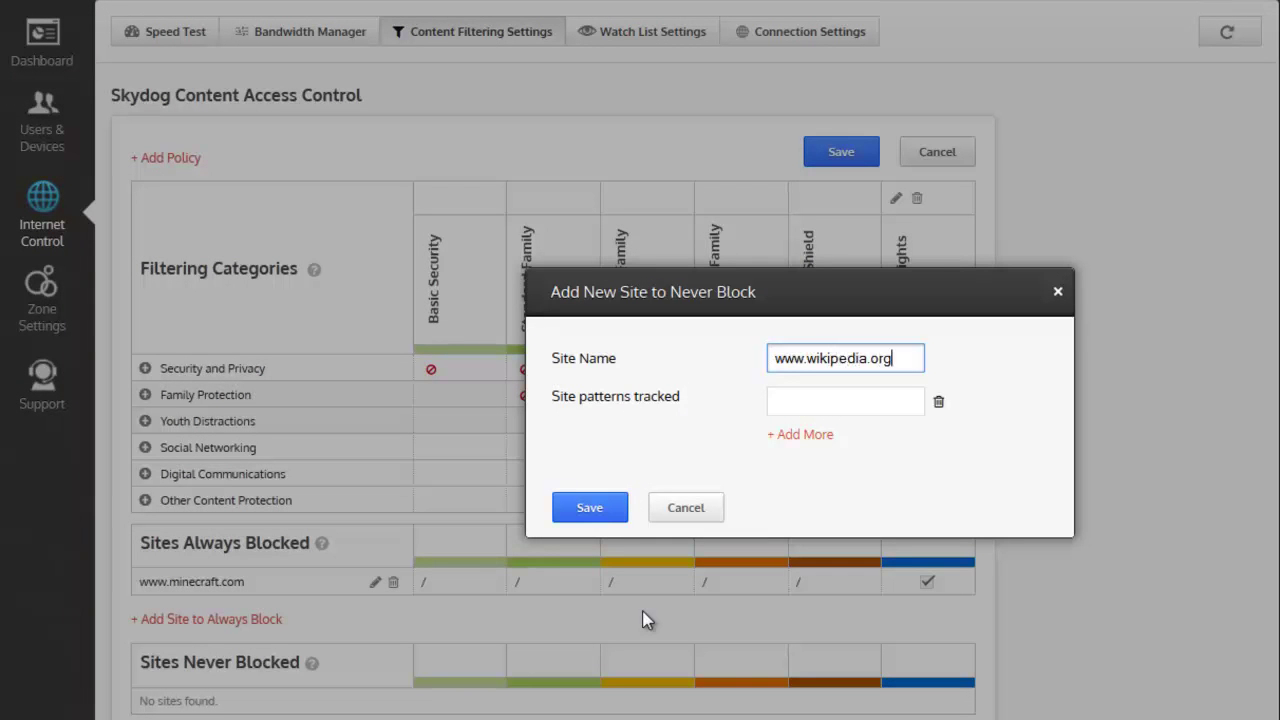
{"action": "left_click", "coordinate": [580, 507]}
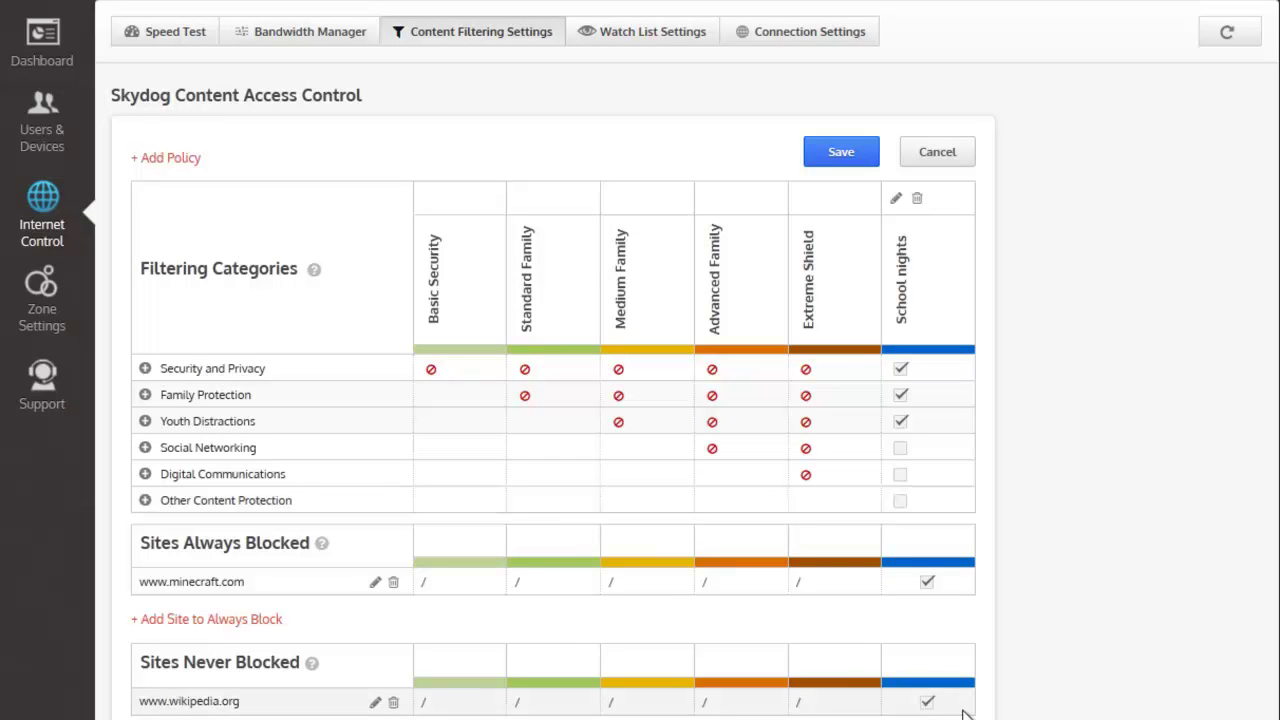
{"action": "left_click", "coordinate": [901, 418]}
{"action": "left_click", "coordinate": [901, 421]}
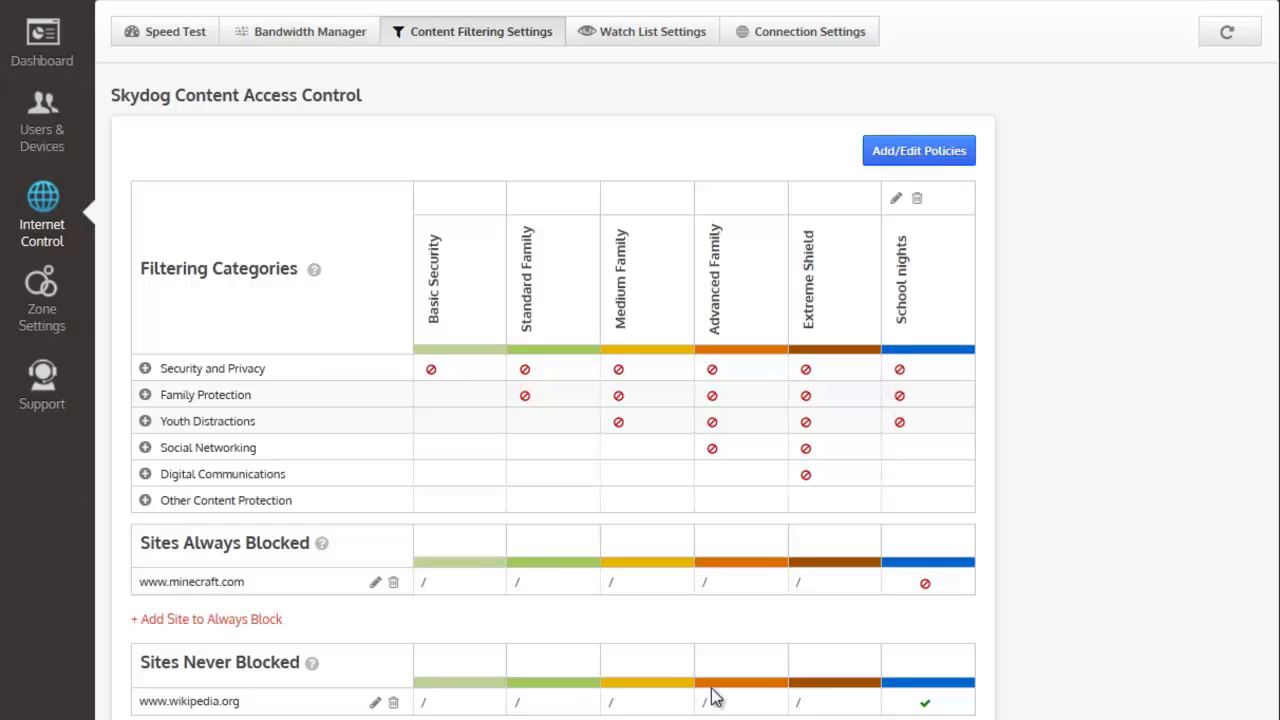
Step: Edit Junior's schedule, marking Mon–Thu 10pm to 6am as No Access
{"action": "left_click", "coordinate": [45, 118]}
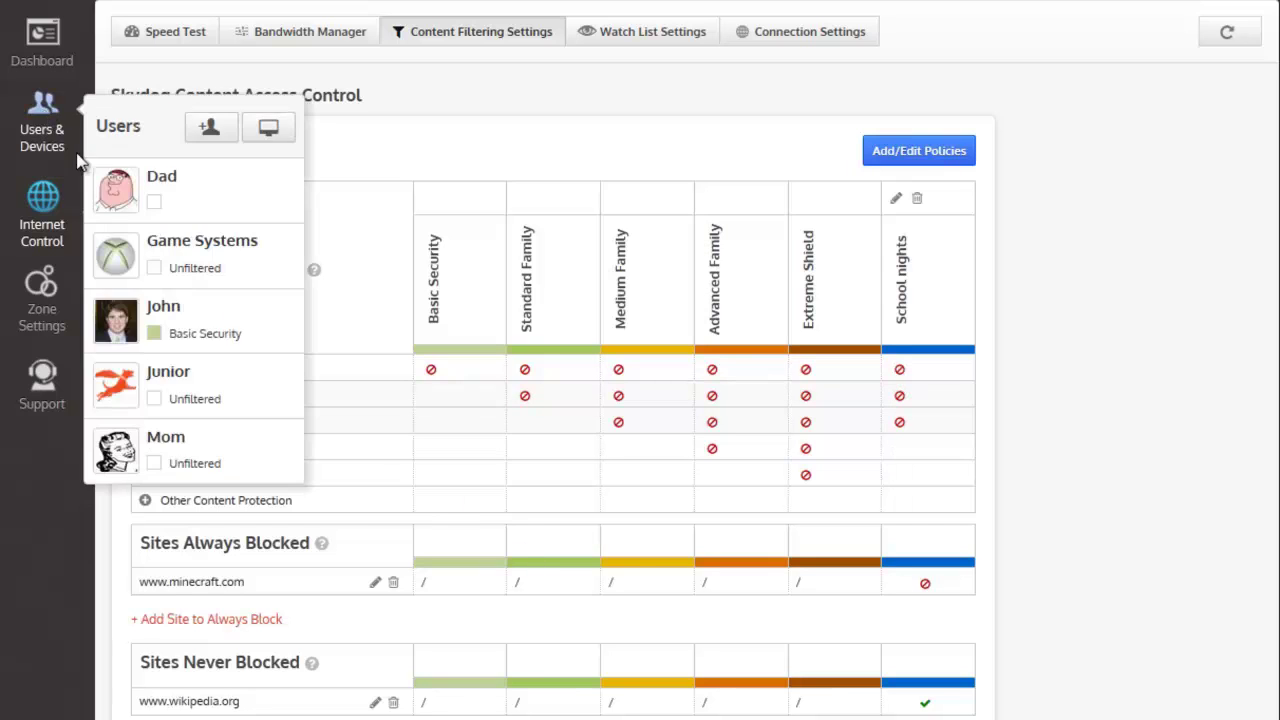
{"action": "left_click", "coordinate": [118, 385]}
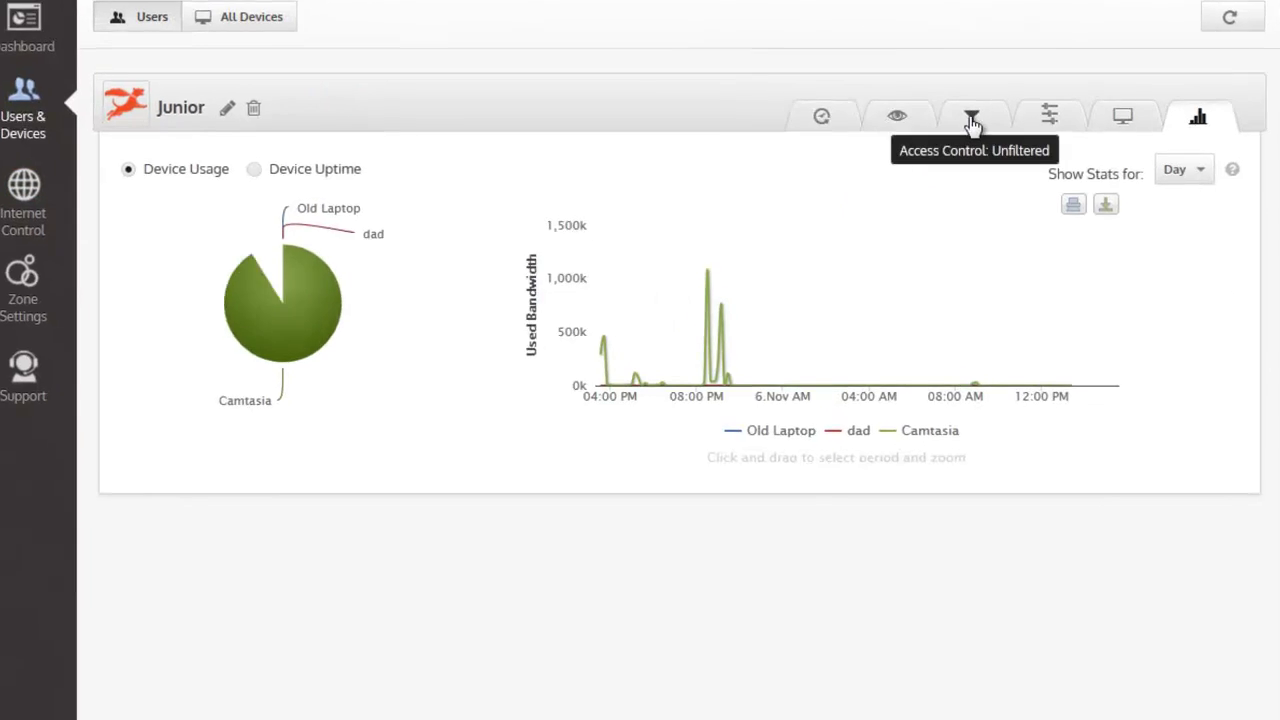
{"action": "left_click", "coordinate": [971, 112]}
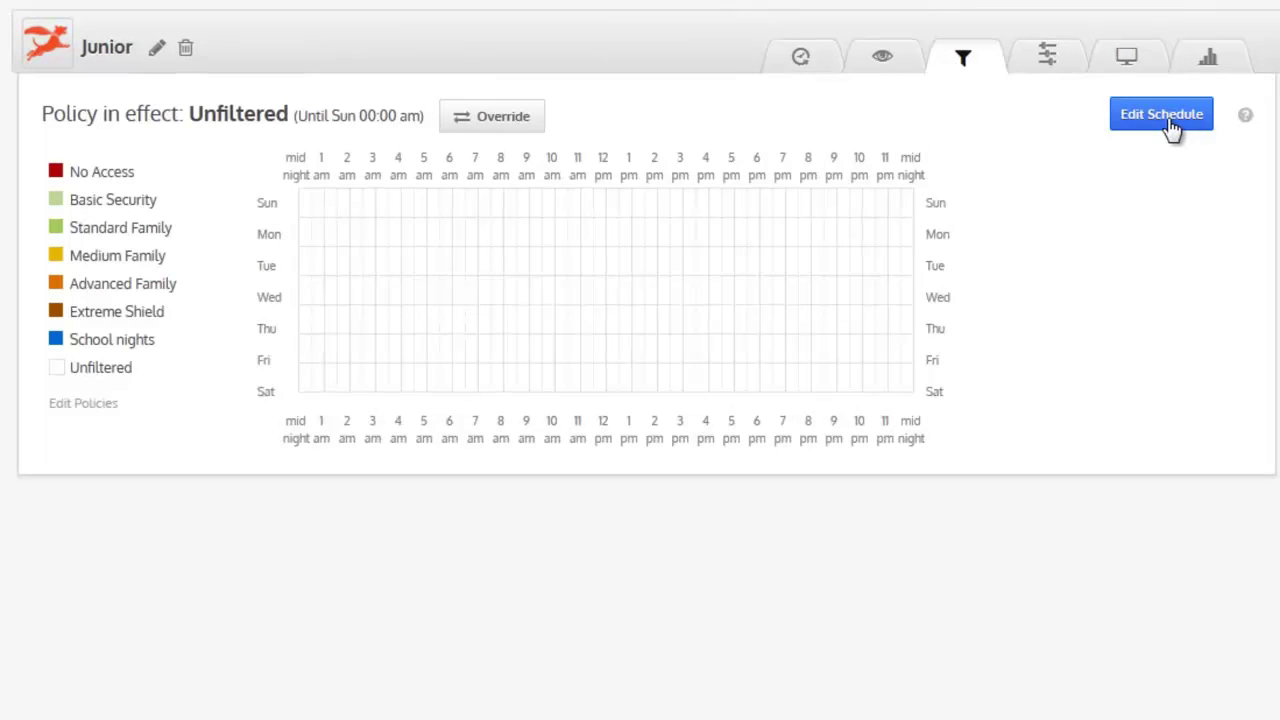
{"action": "left_click", "coordinate": [1170, 128]}
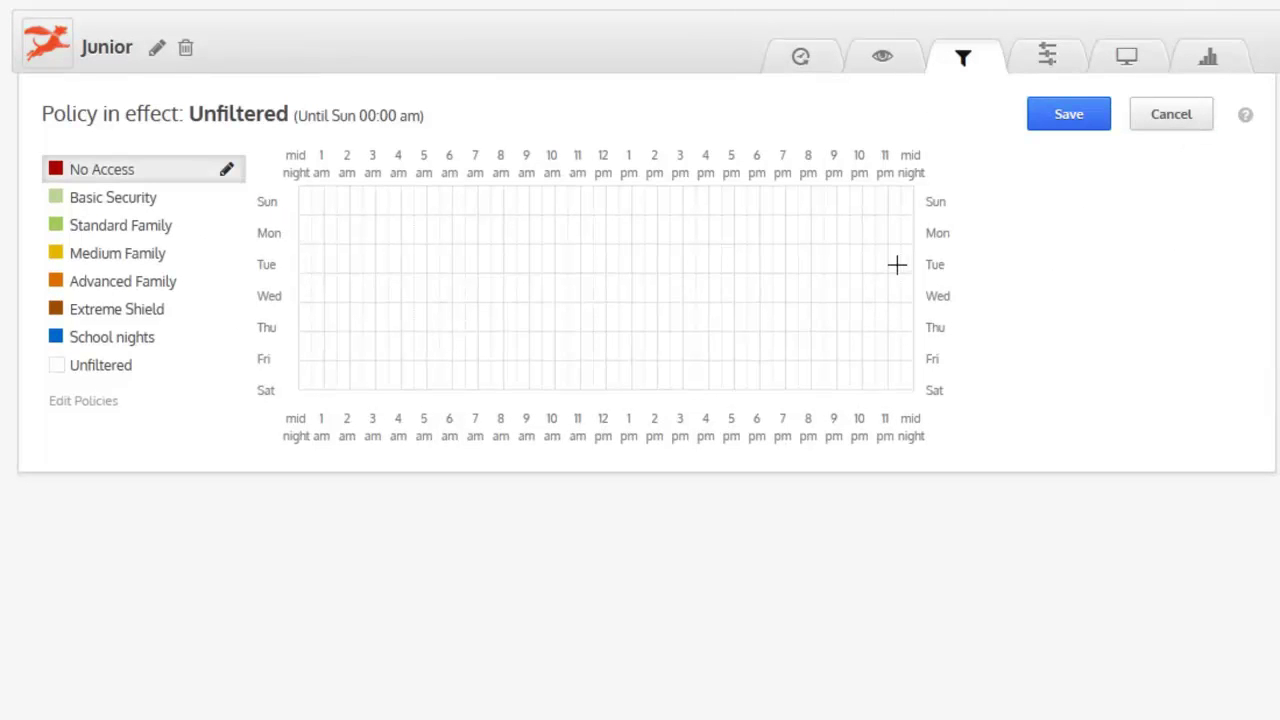
{"action": "mouse_move", "coordinate": [866, 222]}
{"action": "left_mouse_down"}
{"action": "mouse_move", "coordinate": [874, 343]}
{"action": "mouse_move", "coordinate": [913, 327]}
{"action": "mouse_move", "coordinate": [910, 316]}
{"action": "left_mouse_up"}
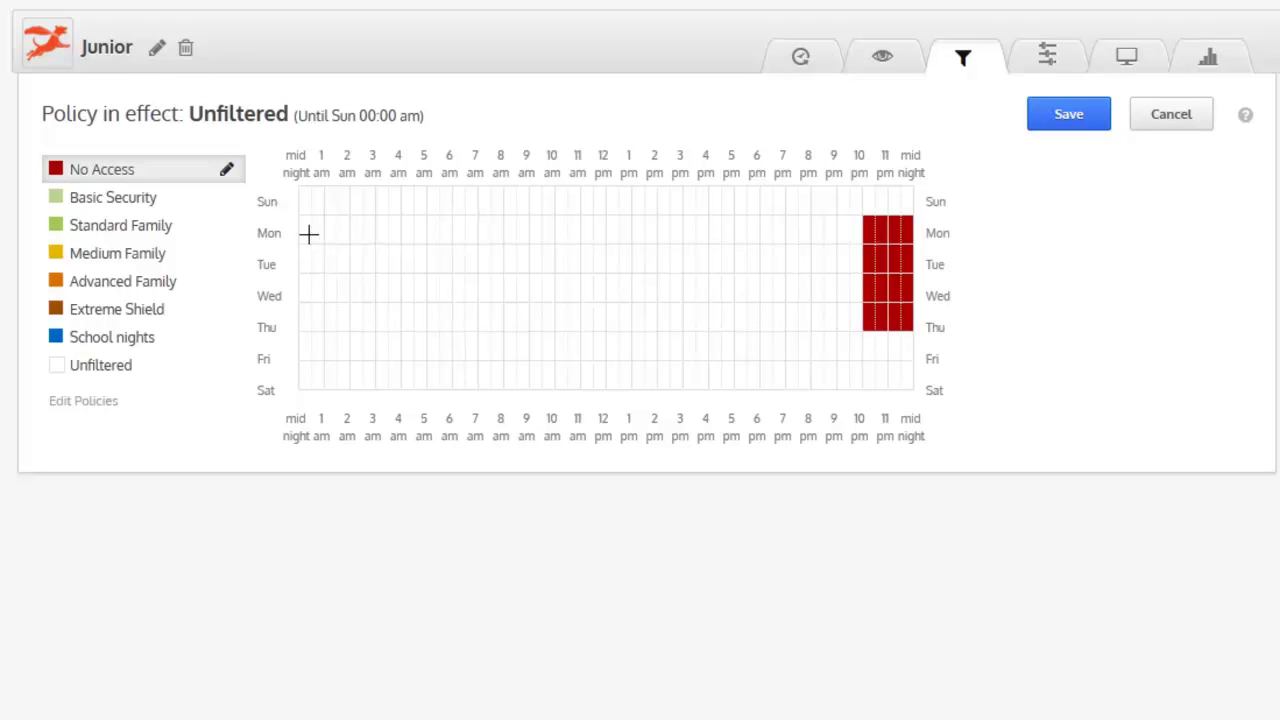
{"action": "mouse_move", "coordinate": [303, 234]}
{"action": "left_mouse_down"}
{"action": "mouse_move", "coordinate": [311, 246]}
{"action": "mouse_move", "coordinate": [430, 242]}
{"action": "mouse_move", "coordinate": [448, 315]}
{"action": "left_mouse_up"}
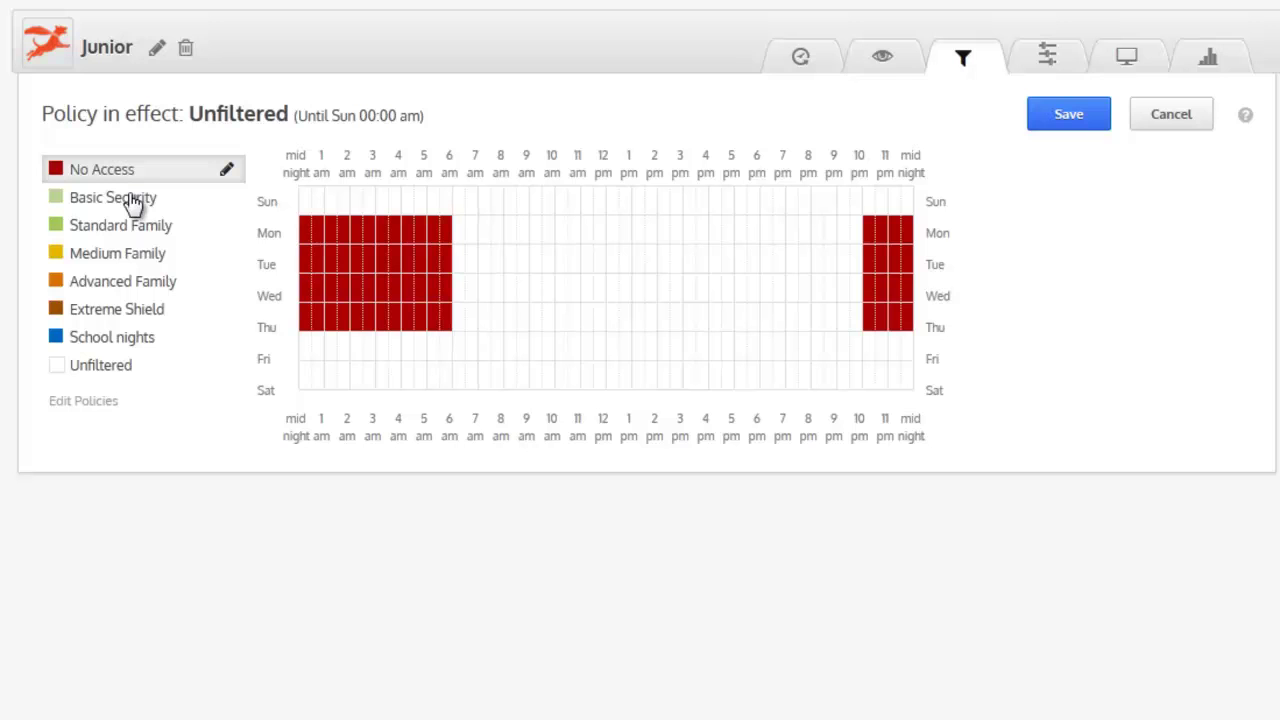
Step: Fill Mon–Thu 4pm–10pm with School nights and 6am–4pm with Basic Security
{"action": "left_click", "coordinate": [119, 345]}
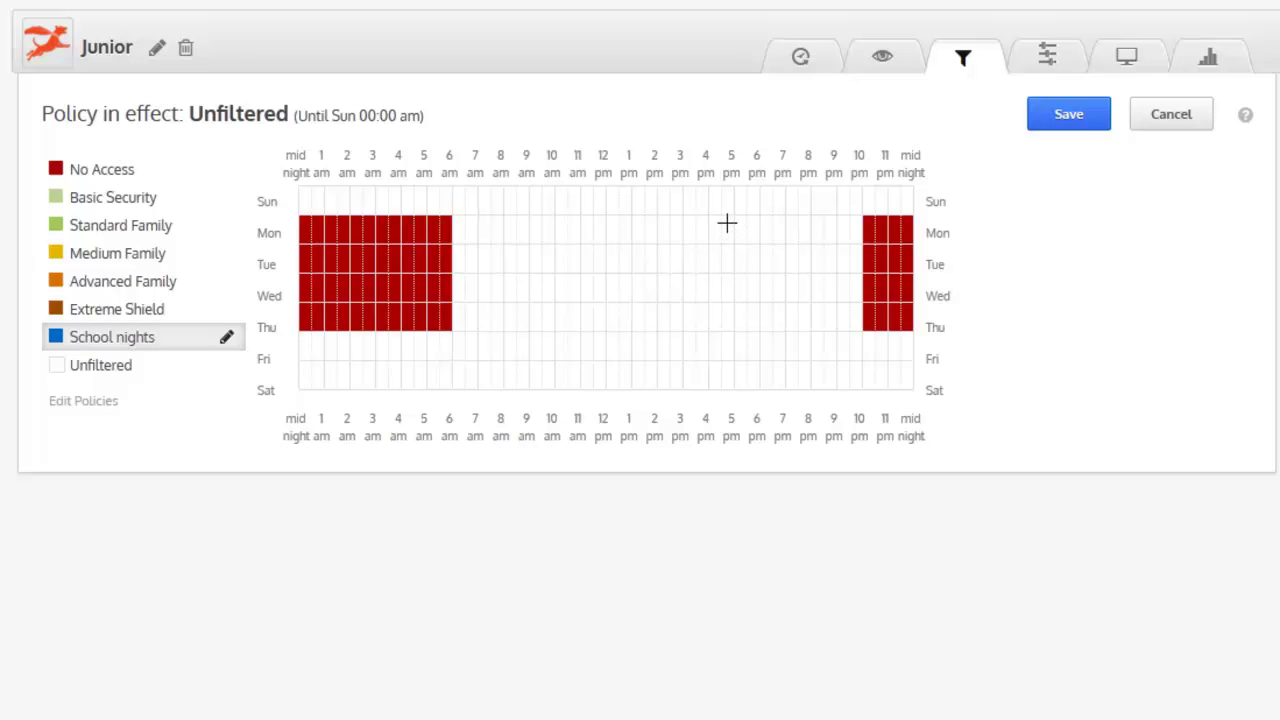
{"action": "mouse_move", "coordinate": [714, 218]}
{"action": "left_mouse_down"}
{"action": "mouse_move", "coordinate": [865, 298]}
{"action": "mouse_move", "coordinate": [858, 320]}
{"action": "left_mouse_up"}
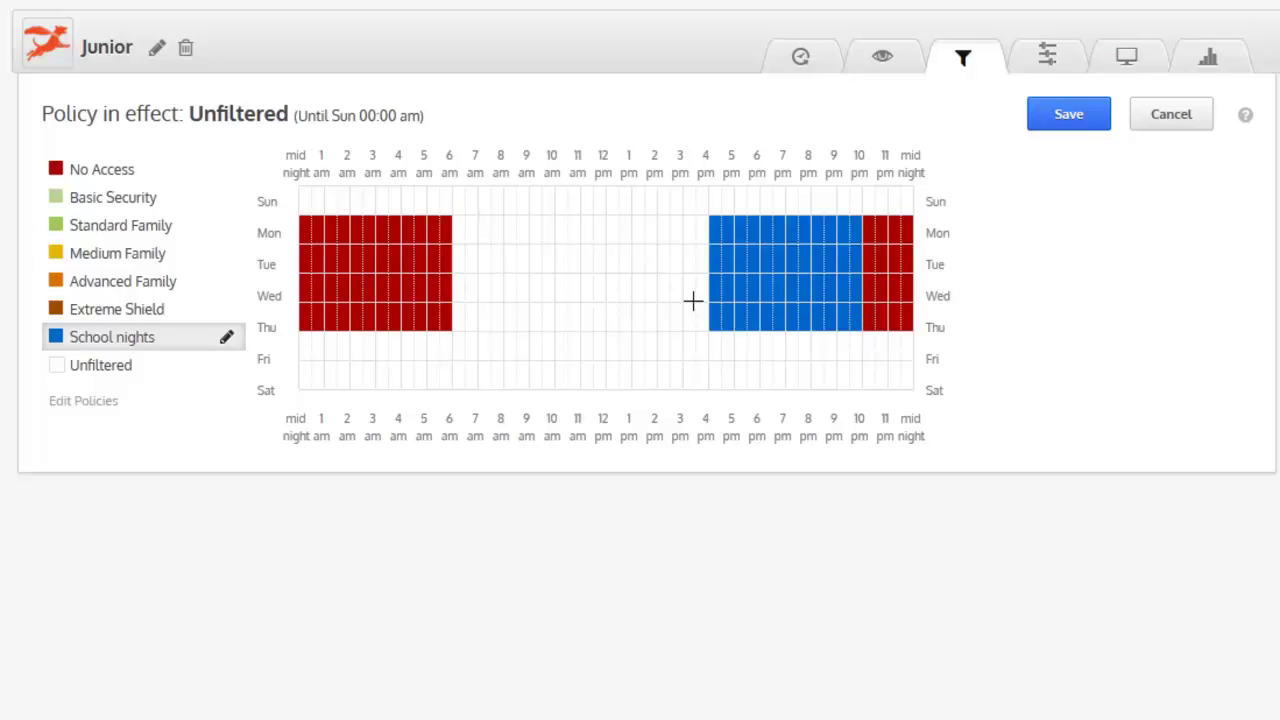
{"action": "left_click", "coordinate": [135, 199]}
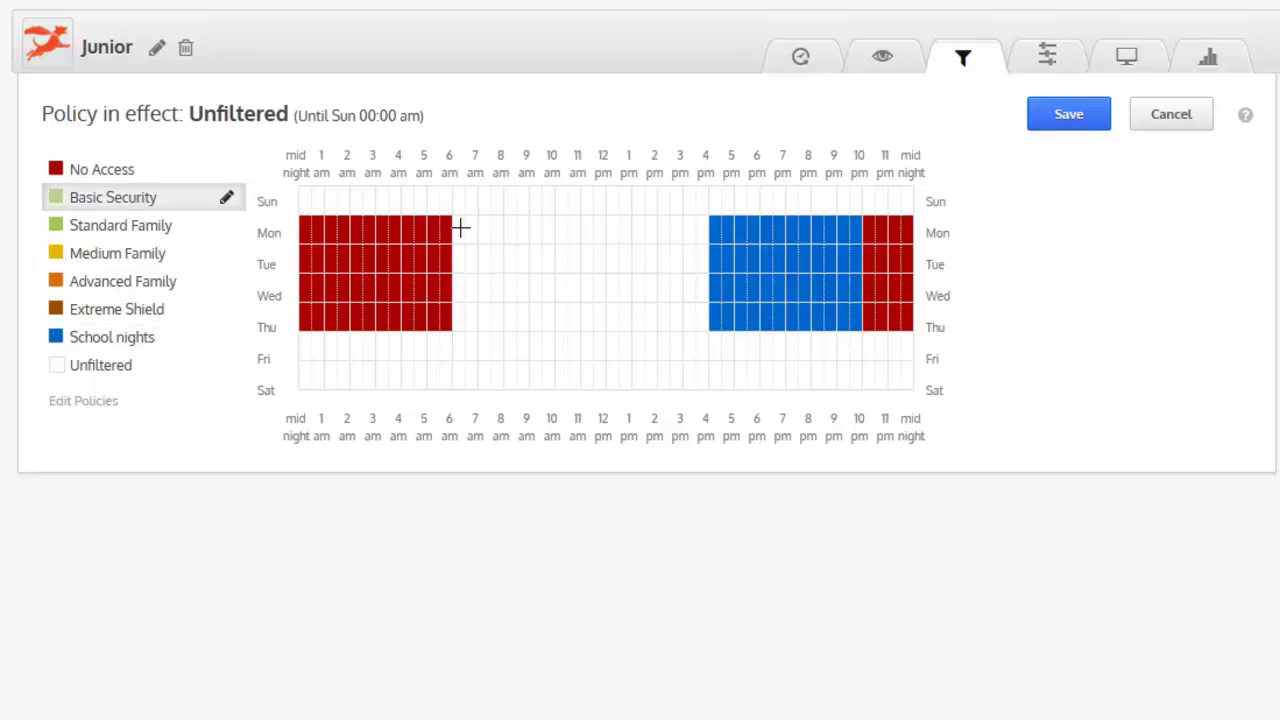
{"action": "mouse_move", "coordinate": [460, 228]}
{"action": "left_mouse_down"}
{"action": "mouse_move", "coordinate": [704, 322]}
{"action": "mouse_move", "coordinate": [697, 314]}
{"action": "left_mouse_up"}
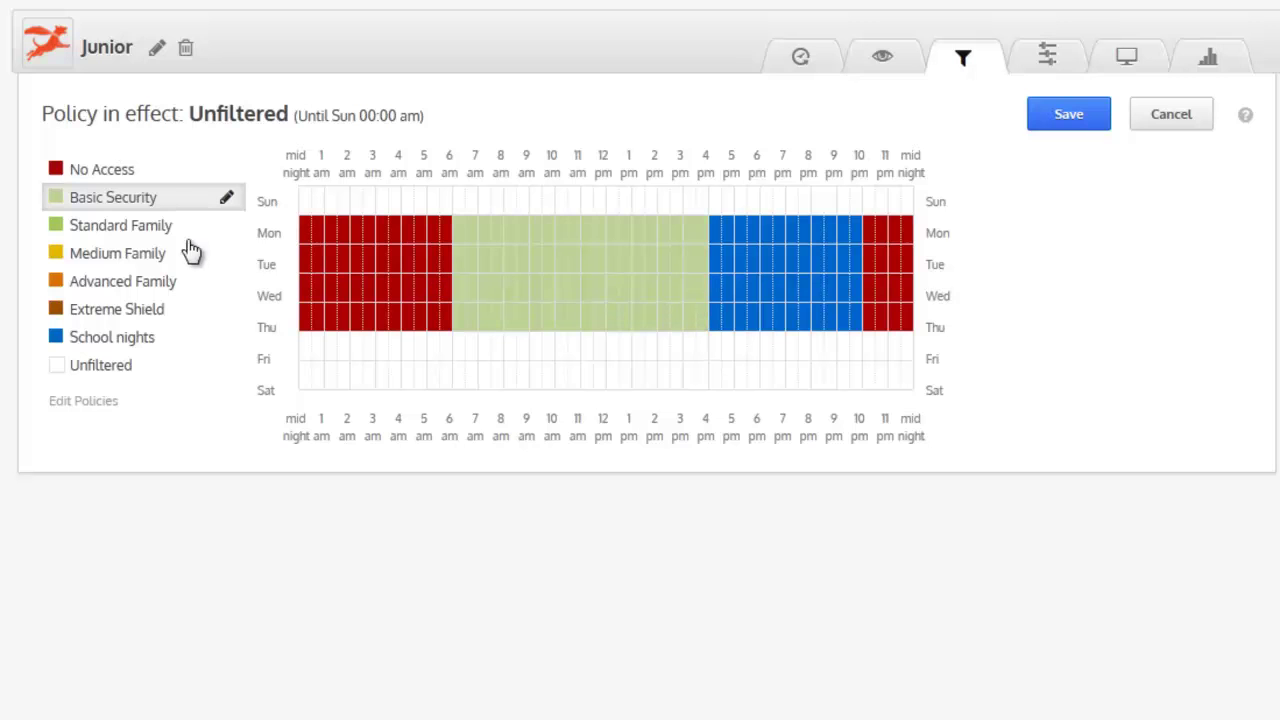
Step: Fill Sunday with Standard Family and Friday–Saturday with Medium Family
{"action": "left_click", "coordinate": [155, 238]}
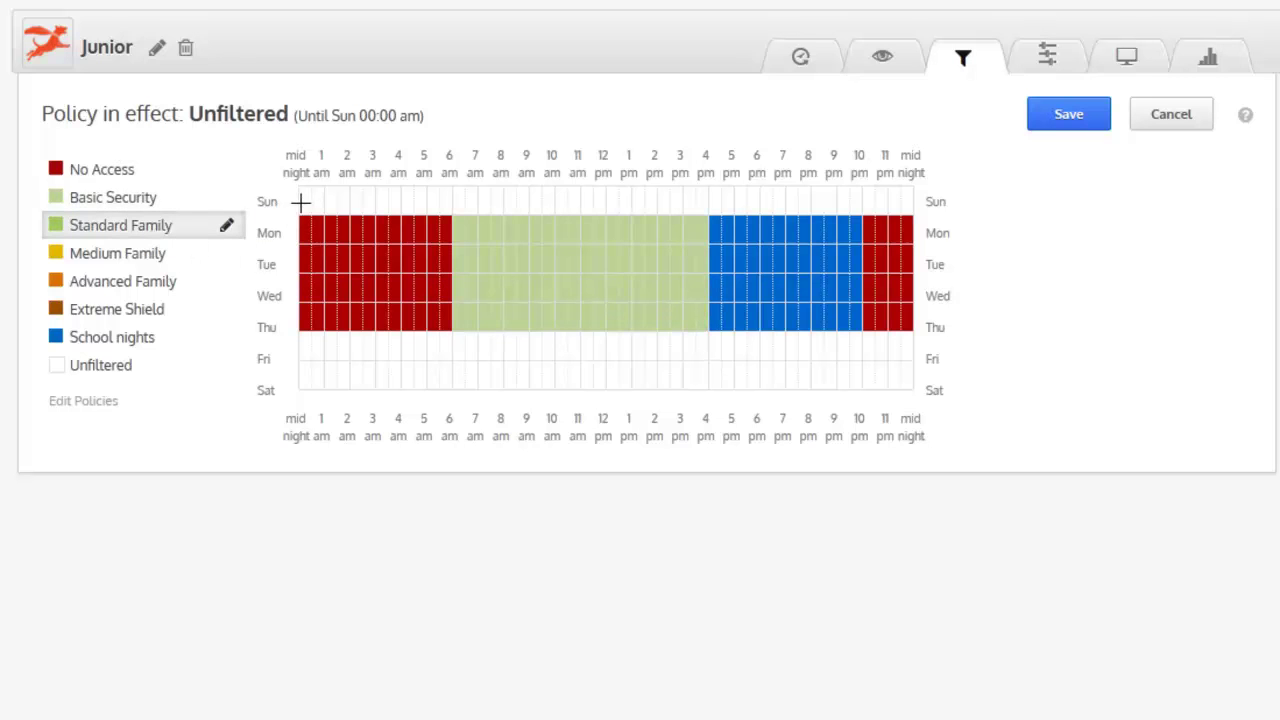
{"action": "left_click_drag", "start_coordinate": [300, 200], "coordinate": [901, 200]}
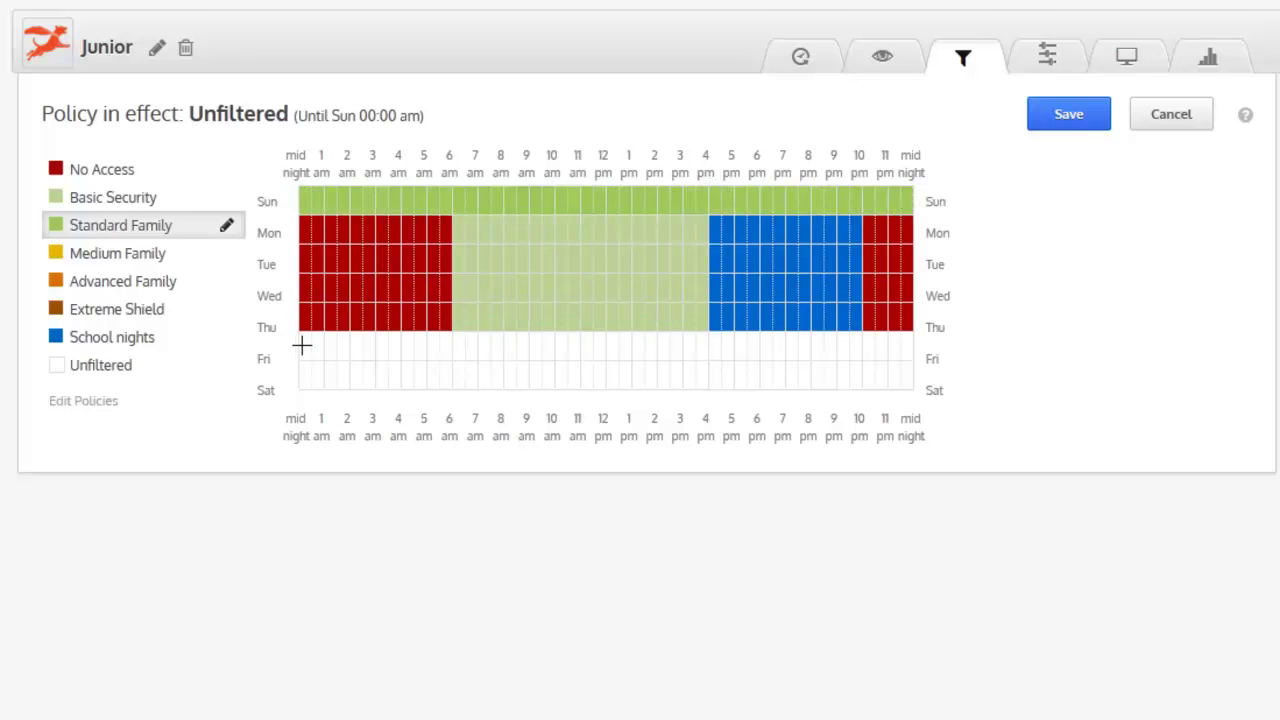
{"action": "left_click", "coordinate": [123, 260]}
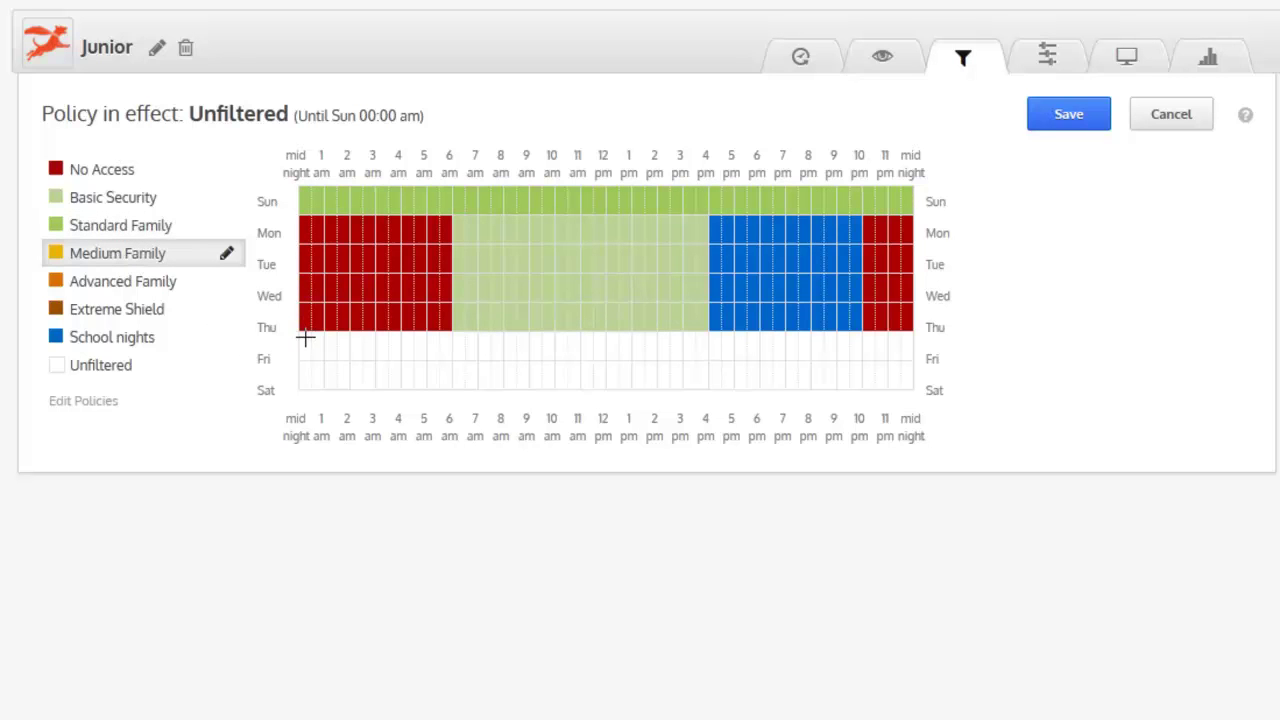
{"action": "left_click_drag", "start_coordinate": [305, 341], "coordinate": [910, 385]}
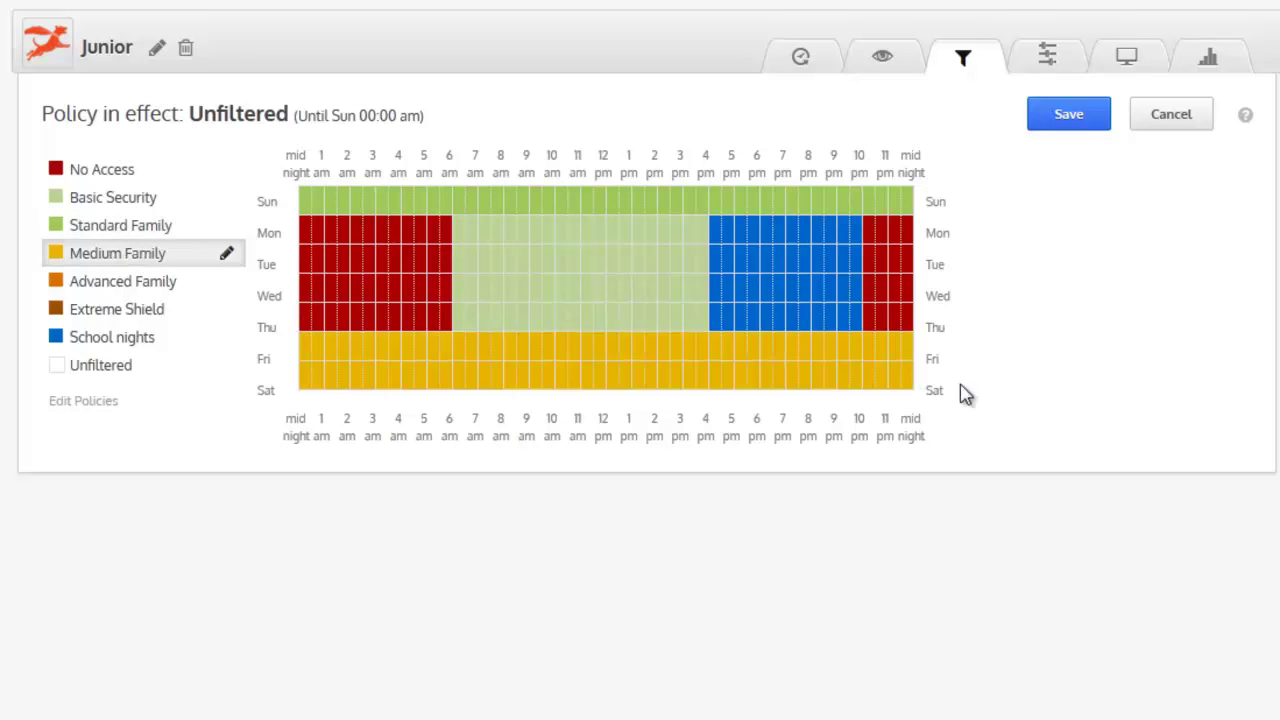
Step: Save Junior's schedule and set up a one-hour No Access override
{"action": "left_click", "coordinate": [1088, 127]}
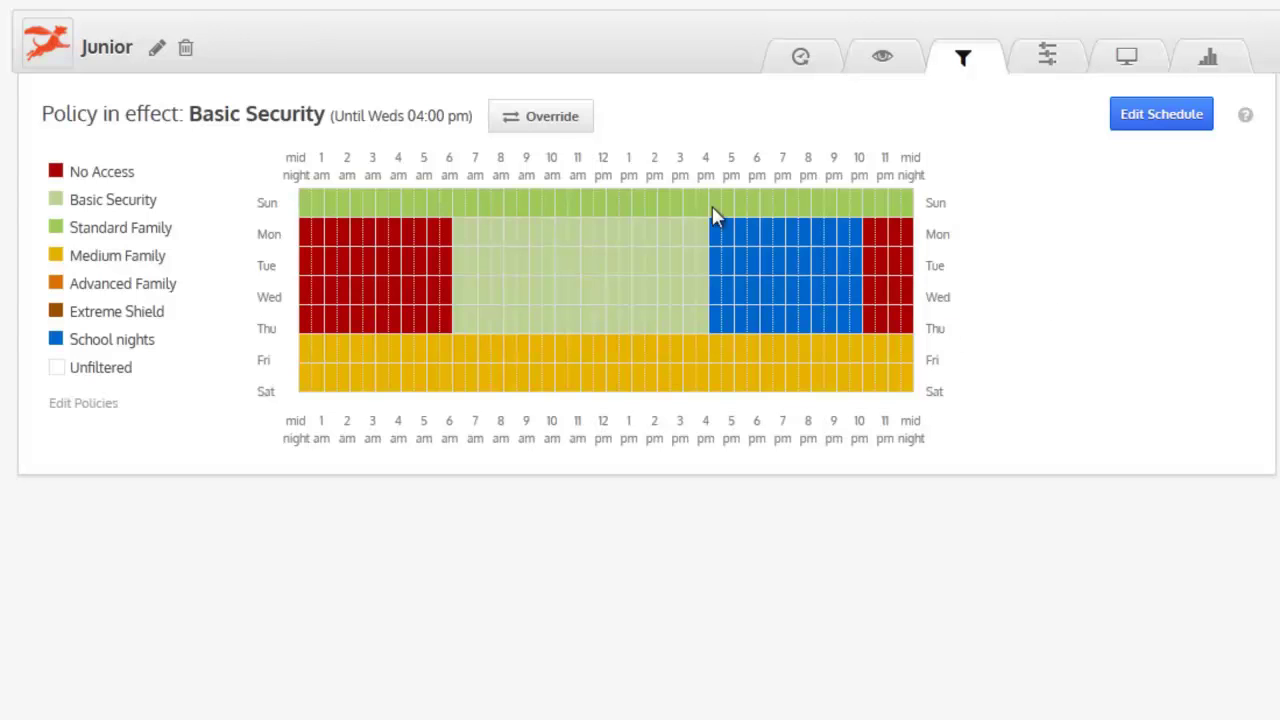
{"action": "left_click", "coordinate": [550, 118]}
{"action": "left_click", "coordinate": [725, 337]}
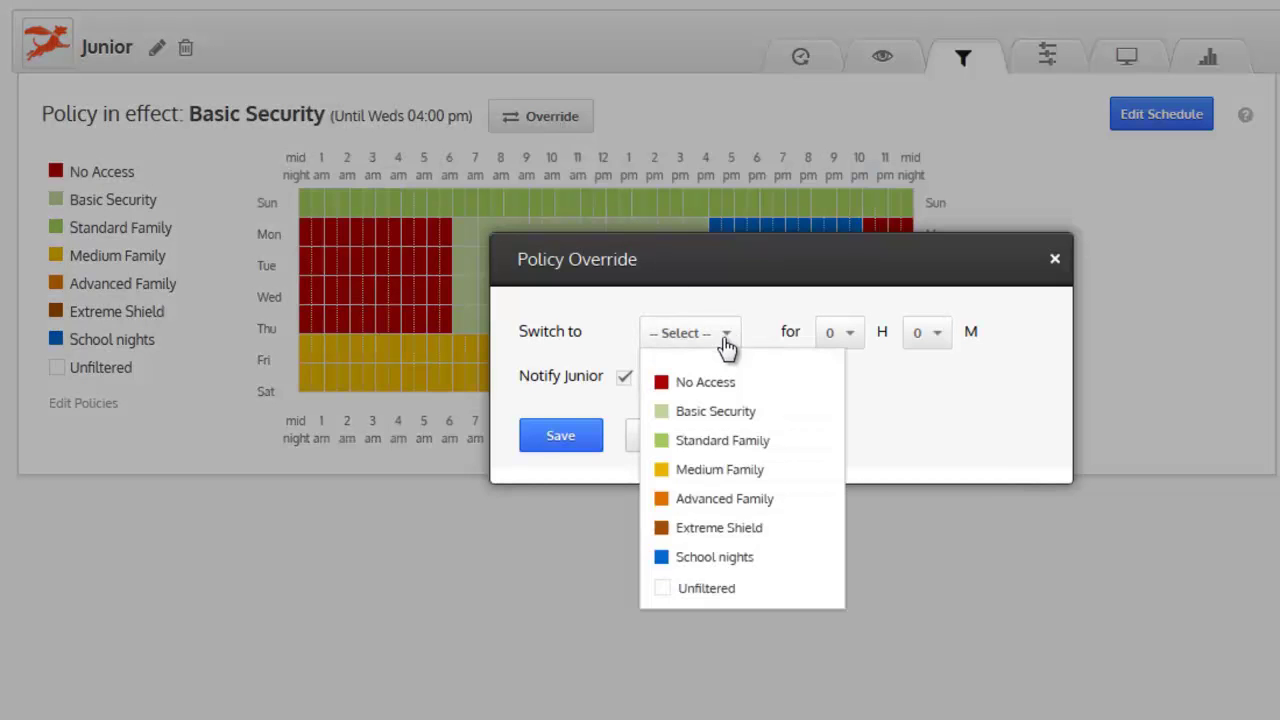
{"action": "left_click", "coordinate": [720, 382]}
{"action": "left_click", "coordinate": [866, 340]}
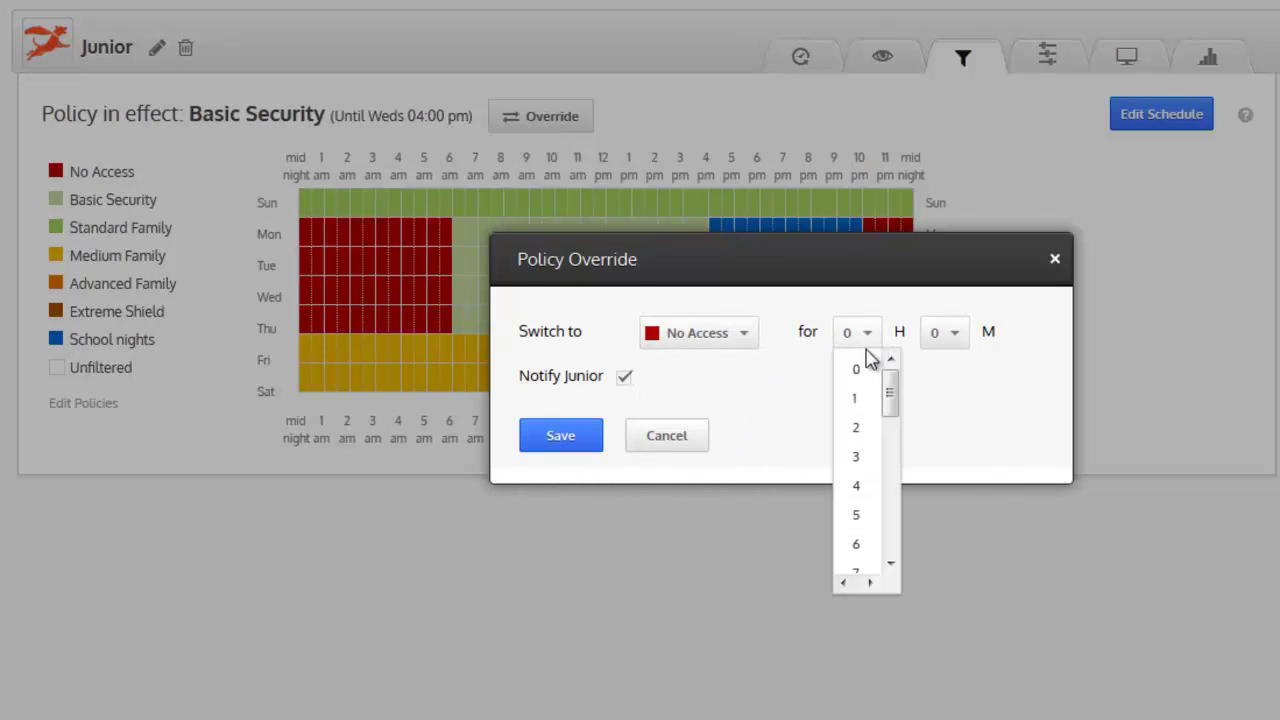
{"action": "left_click", "coordinate": [862, 400]}
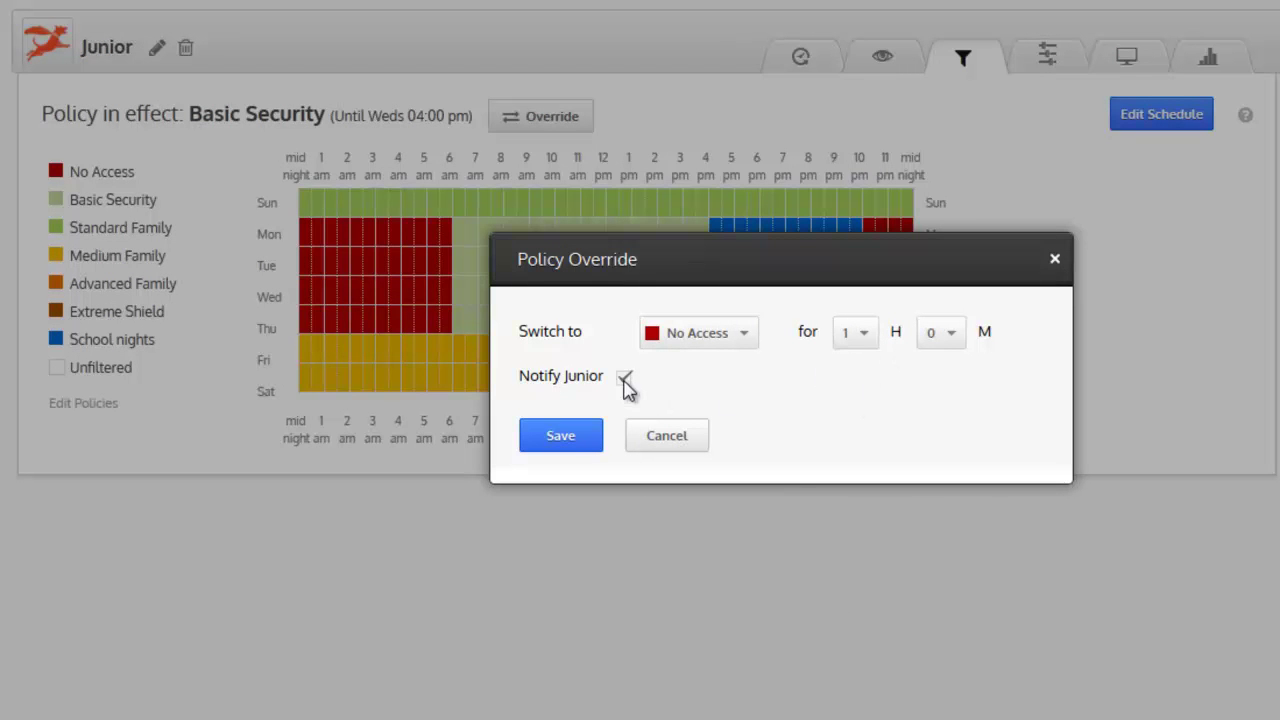
Step: Apply the one-hour No Access override, then cancel it
{"action": "left_click", "coordinate": [578, 445]}
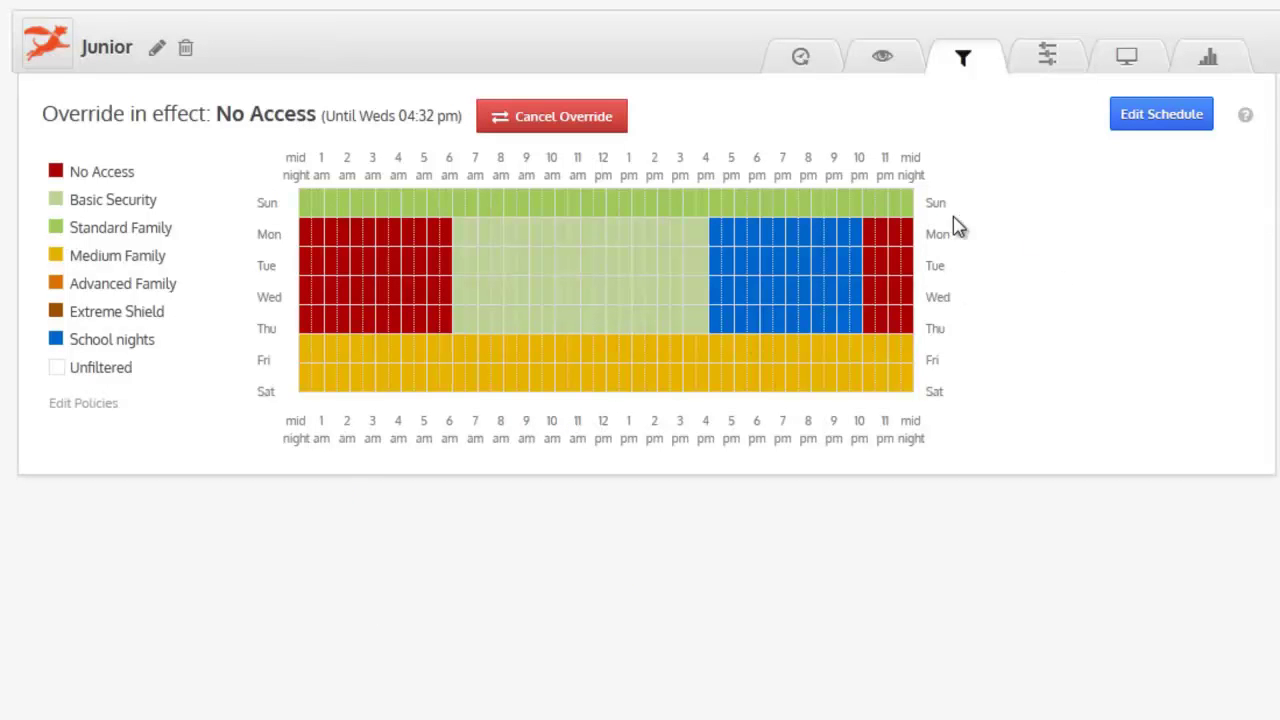
{"action": "left_click", "coordinate": [581, 131]}
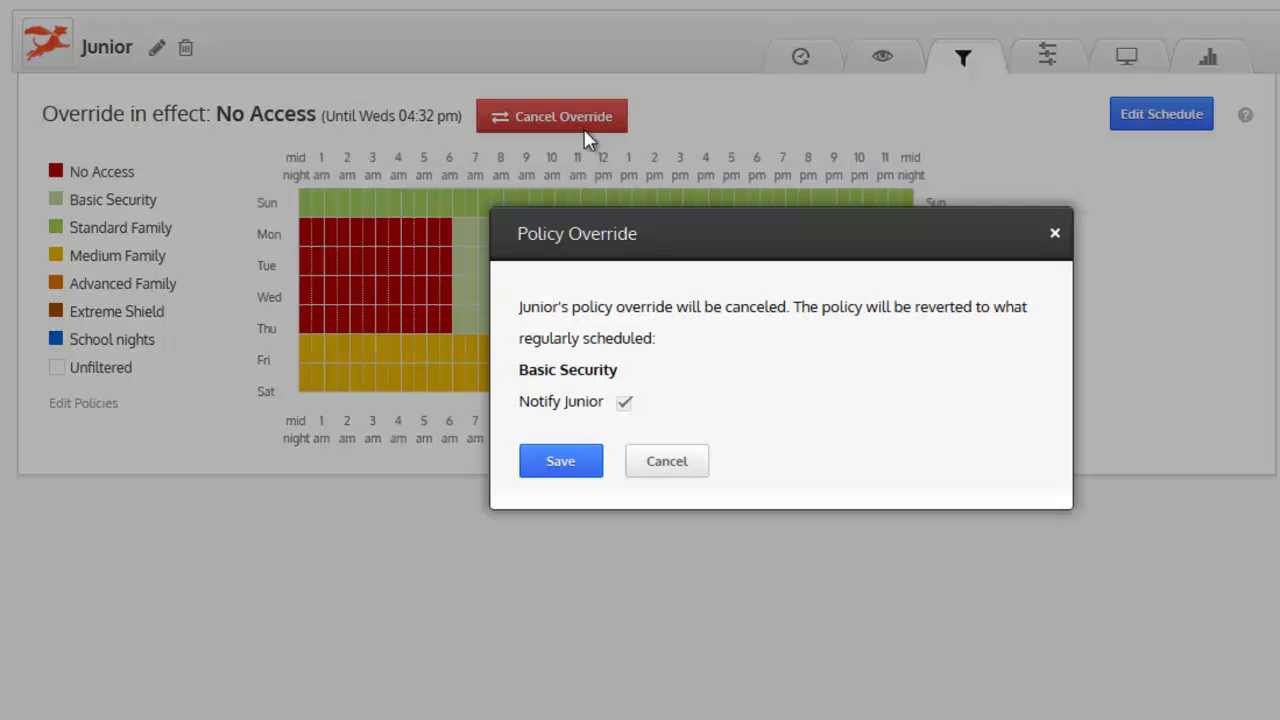
{"action": "left_click", "coordinate": [578, 466]}
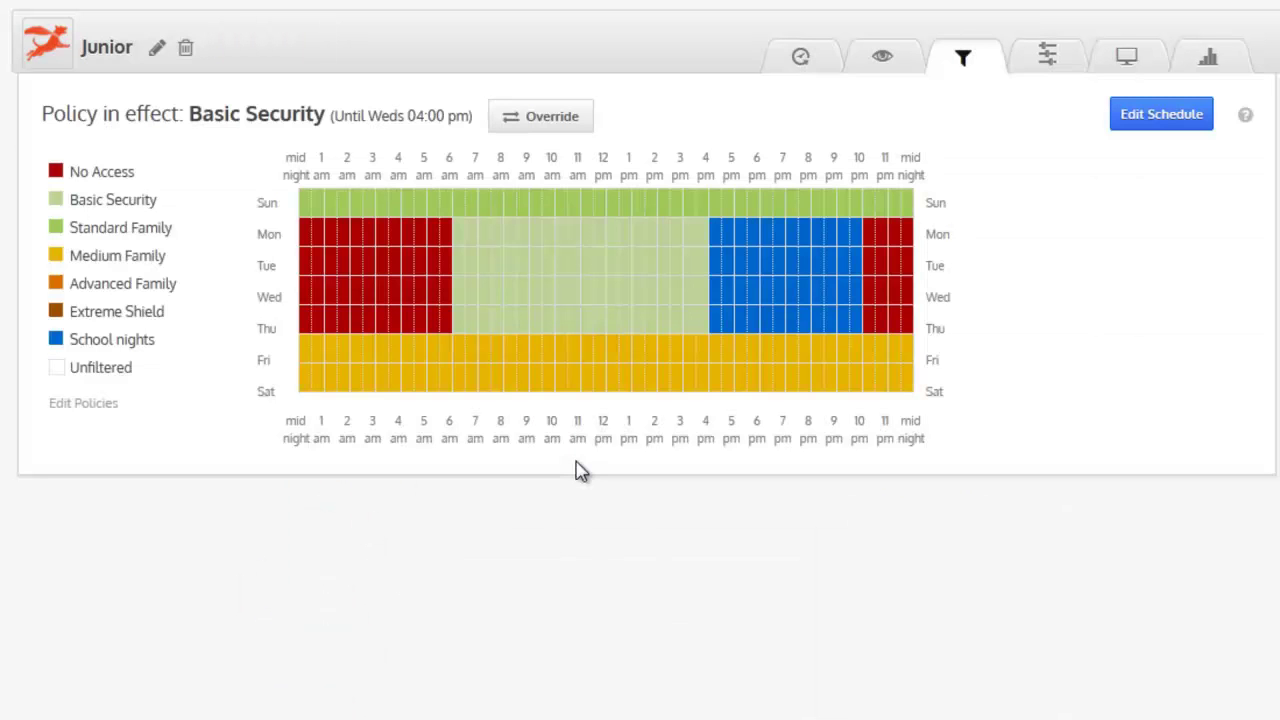